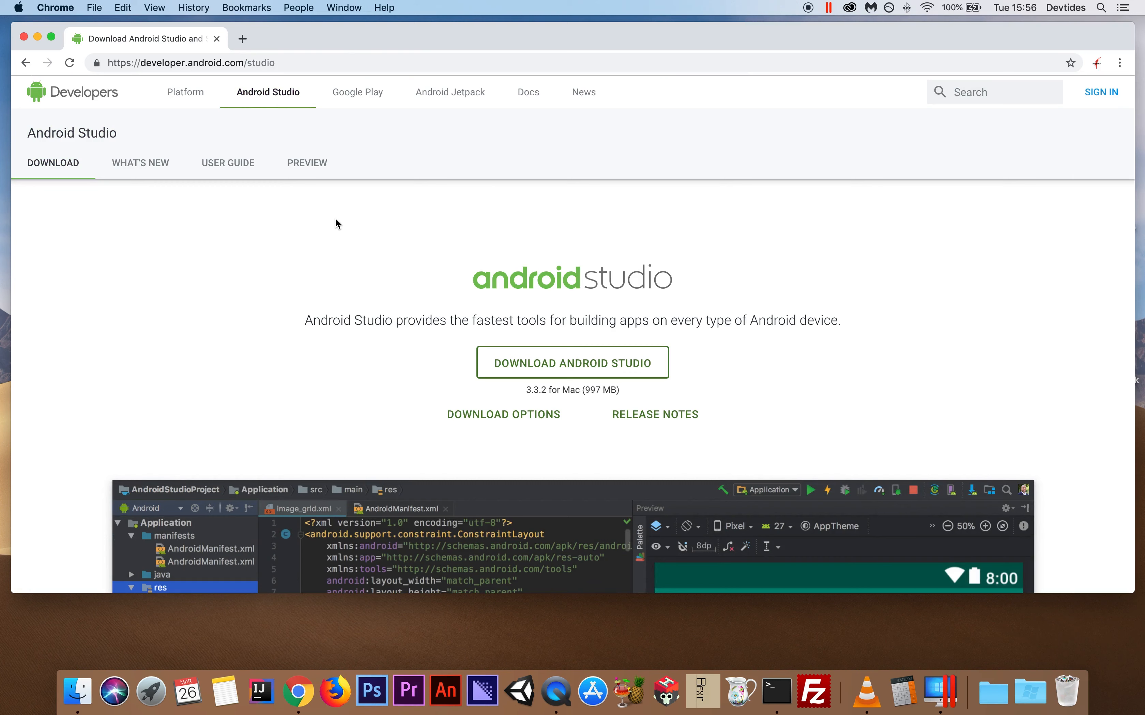
Accept the licence terms on the Android Studio page and download Android Studio 3.3.2 for Mac
{"action": "left_click", "coordinate": [590, 370]}
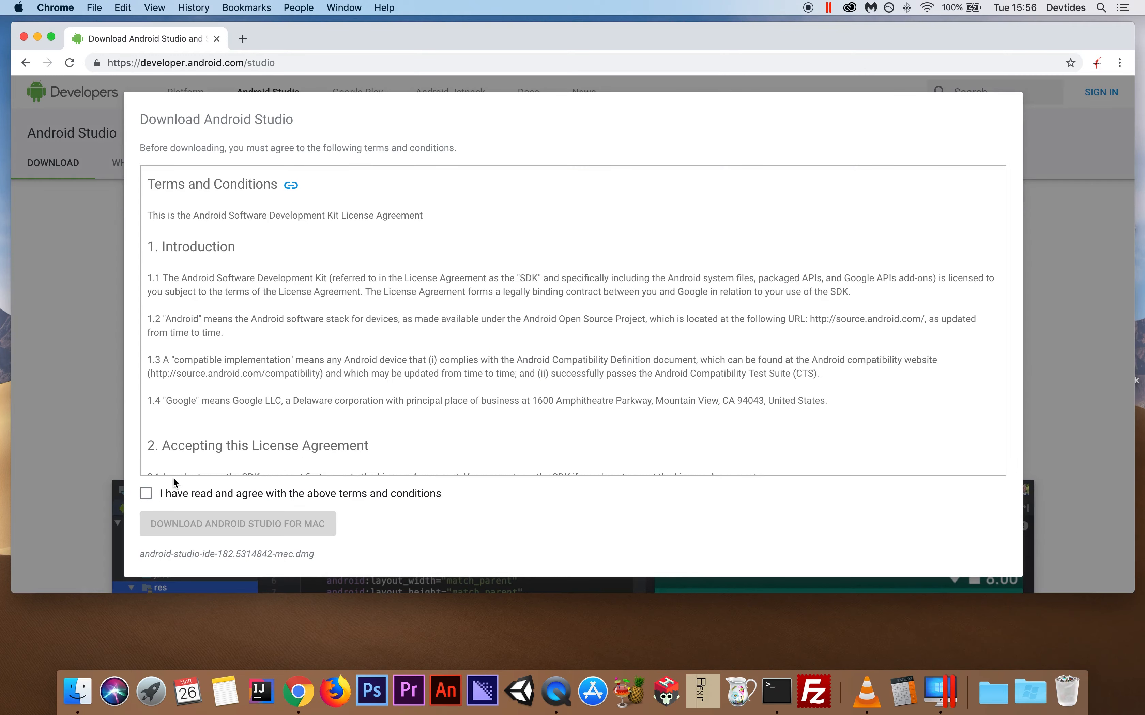
{"action": "scroll", "coordinate": [274, 416], "scroll_direction": "down", "scroll_amount": 15}
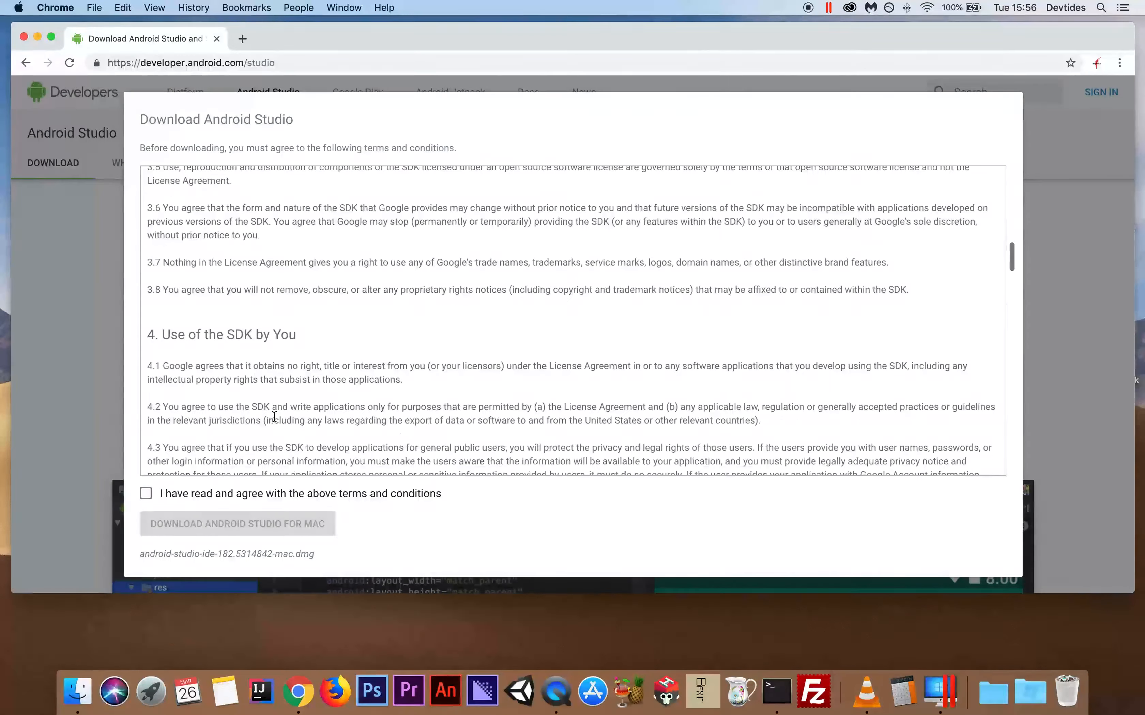
{"action": "scroll", "coordinate": [273, 416], "scroll_direction": "down", "scroll_amount": 20}
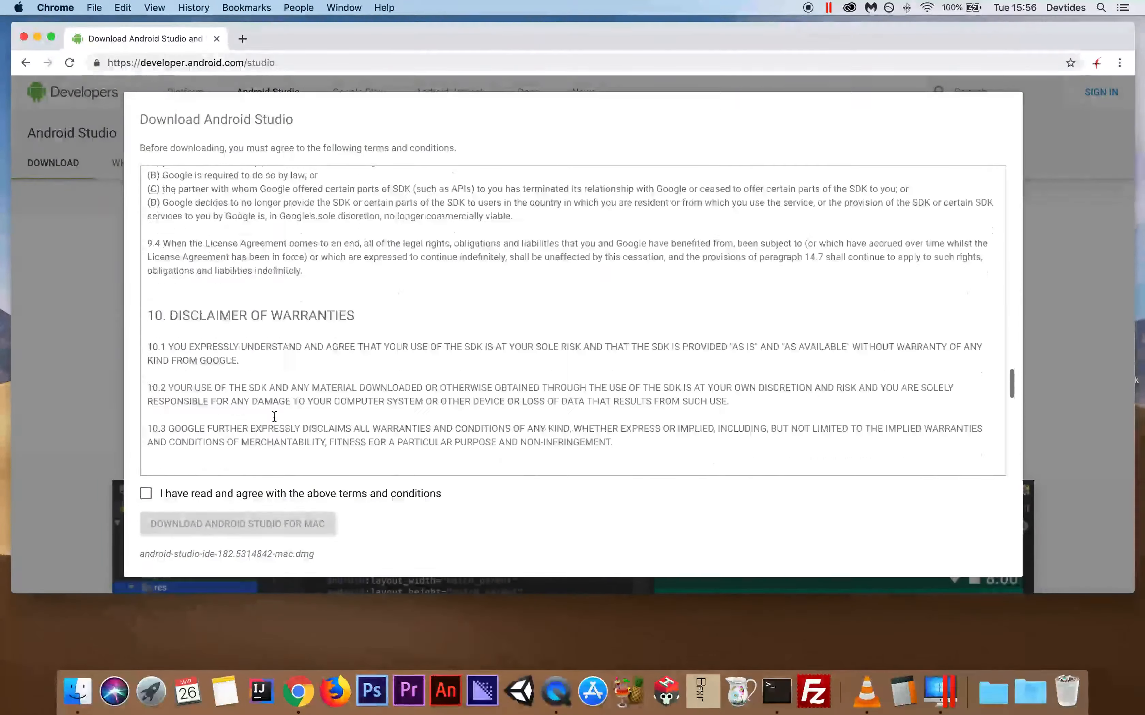
{"action": "scroll", "coordinate": [274, 416], "scroll_direction": "down", "scroll_amount": 15}
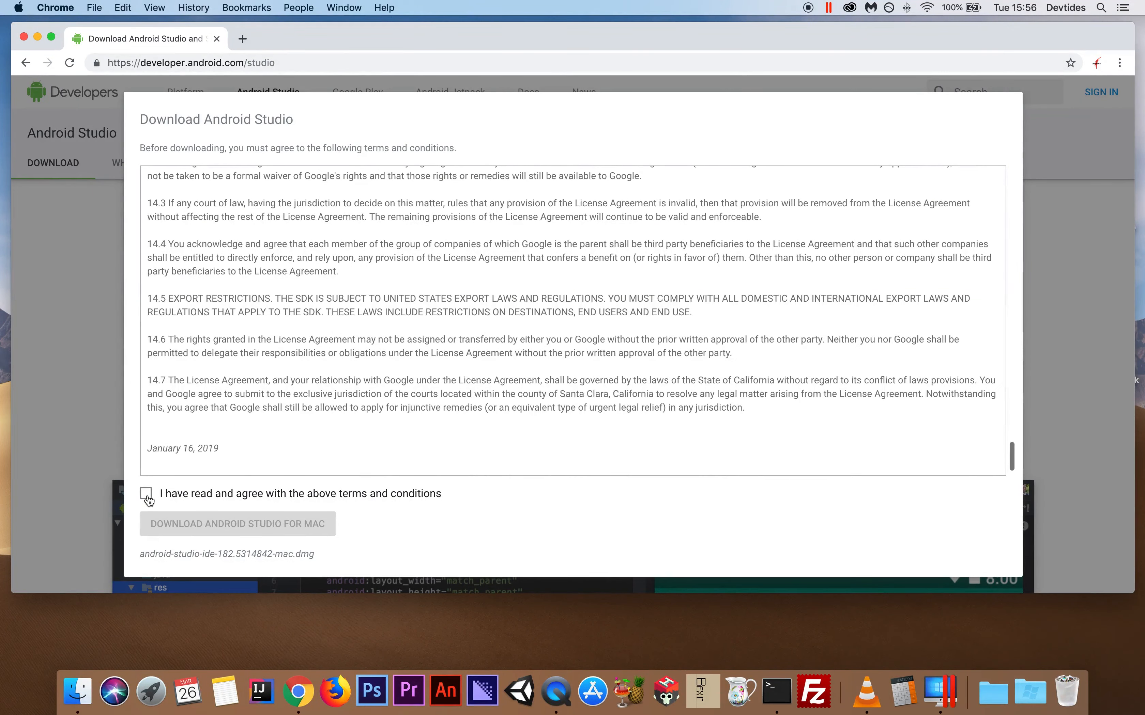
{"action": "left_click", "coordinate": [147, 495]}
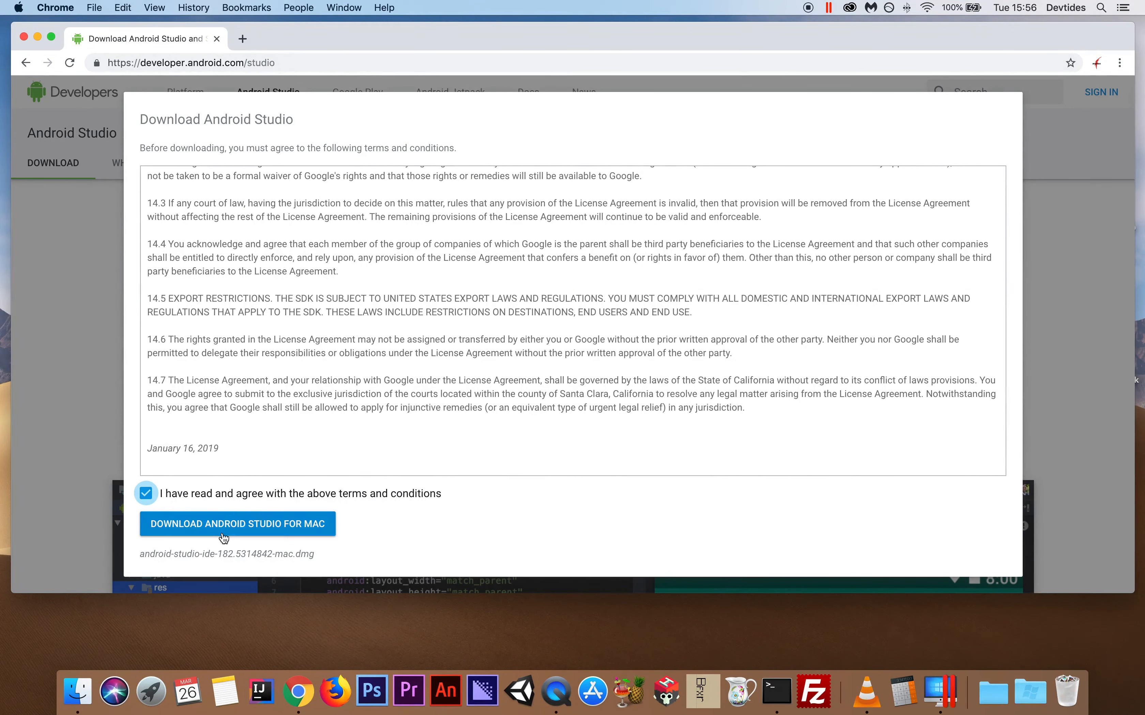
{"action": "left_click", "coordinate": [224, 535]}
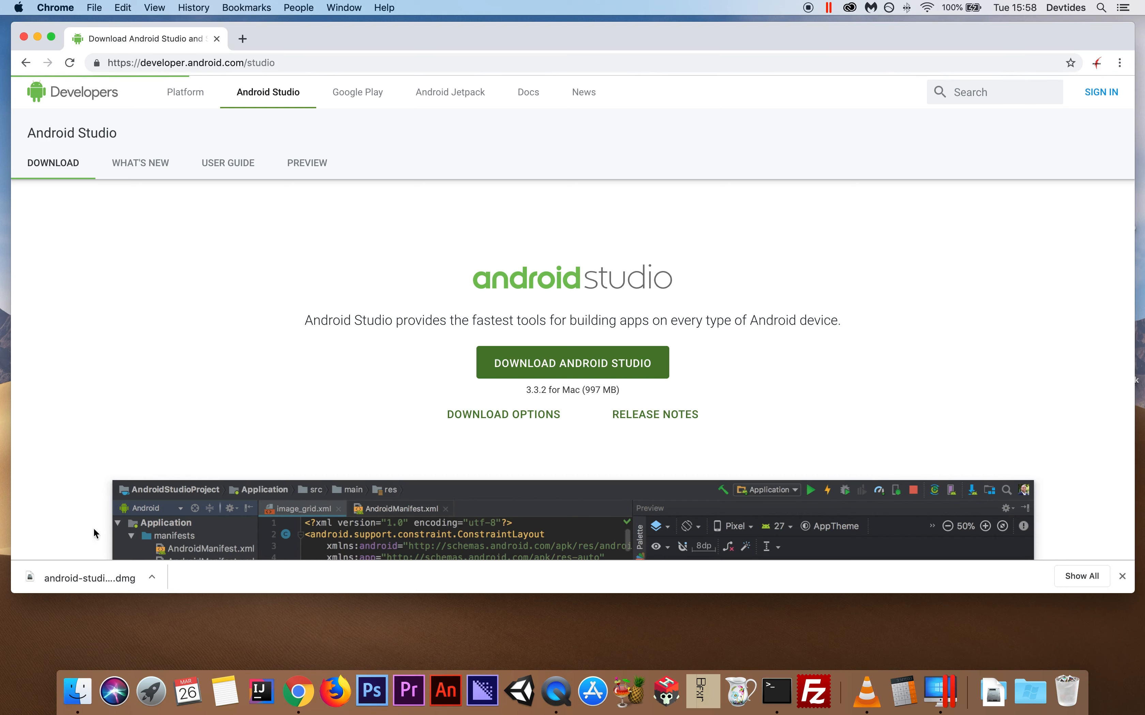
Open the downloaded Android Studio disk image, copy the app into Applications, and close the installer window
{"action": "left_click", "coordinate": [78, 580]}
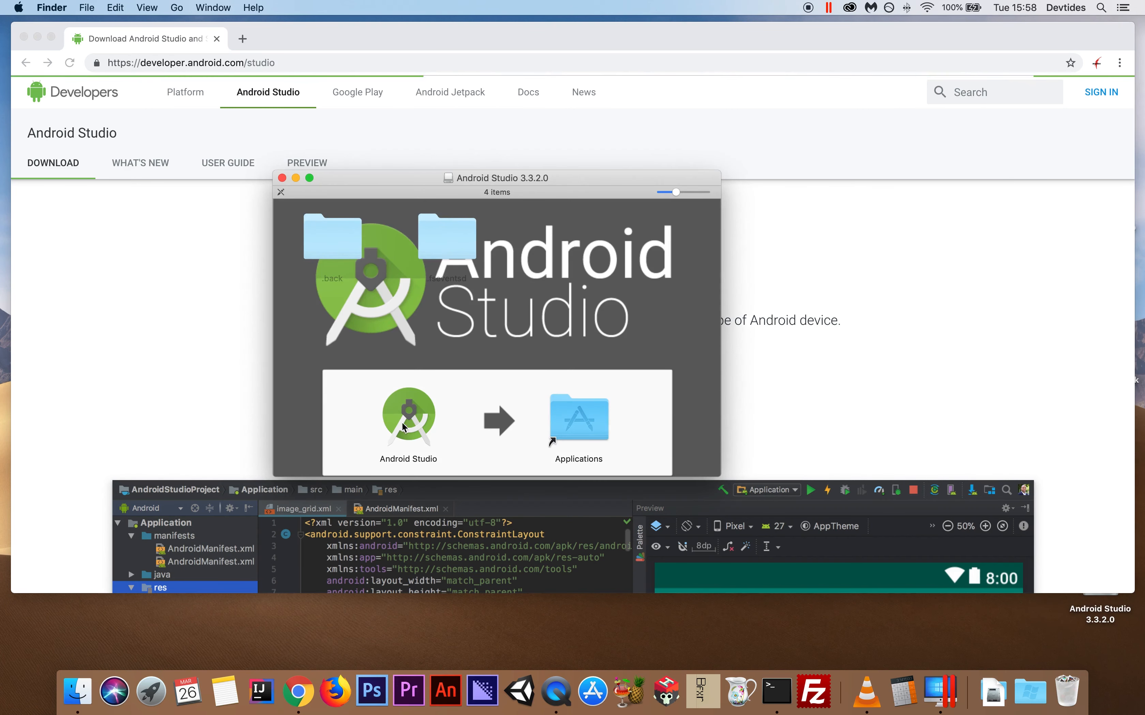
{"action": "left_click_drag", "start_coordinate": [409, 421], "coordinate": [564, 423]}
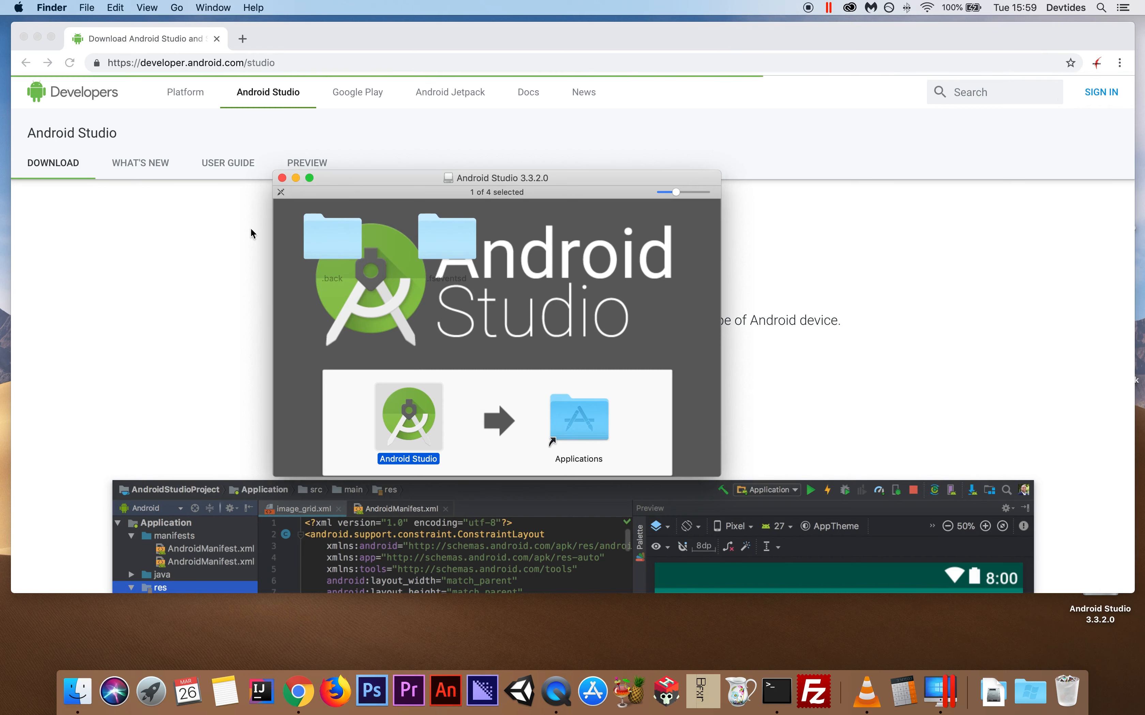
{"action": "key", "text": "super+w"}
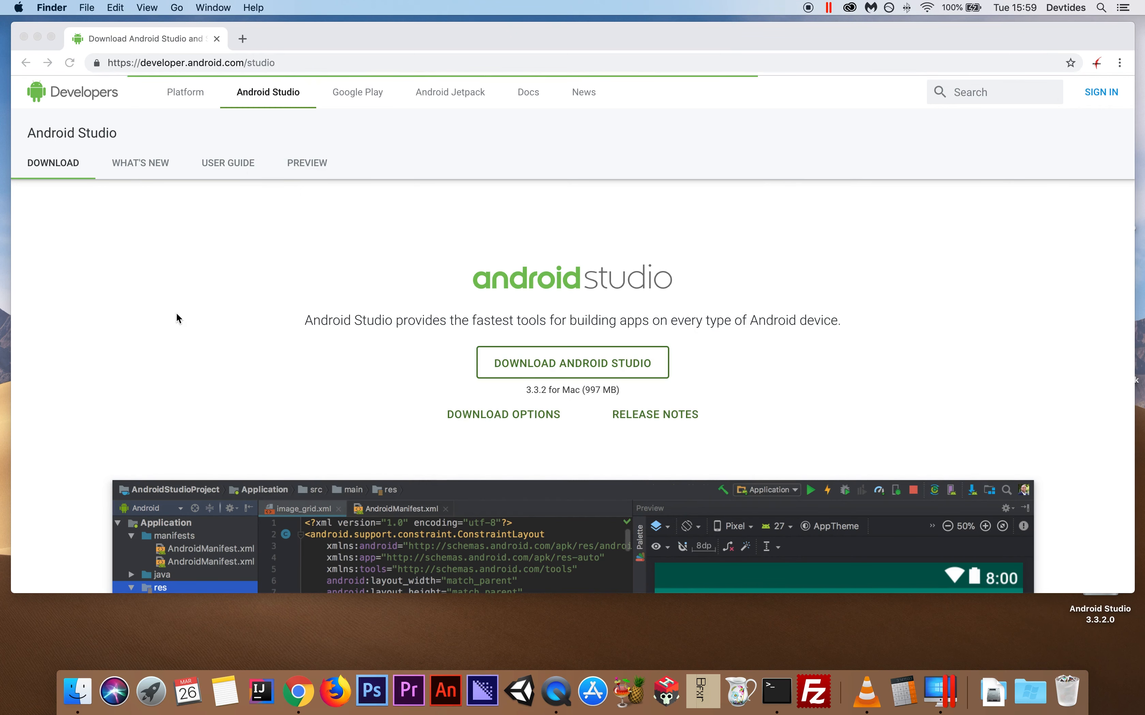
Find the installed app by searching the Mac for "android studio", launch it, and allow the downloaded app to open
{"action": "key", "text": "super+space"}
{"action": "type", "text": "an"}
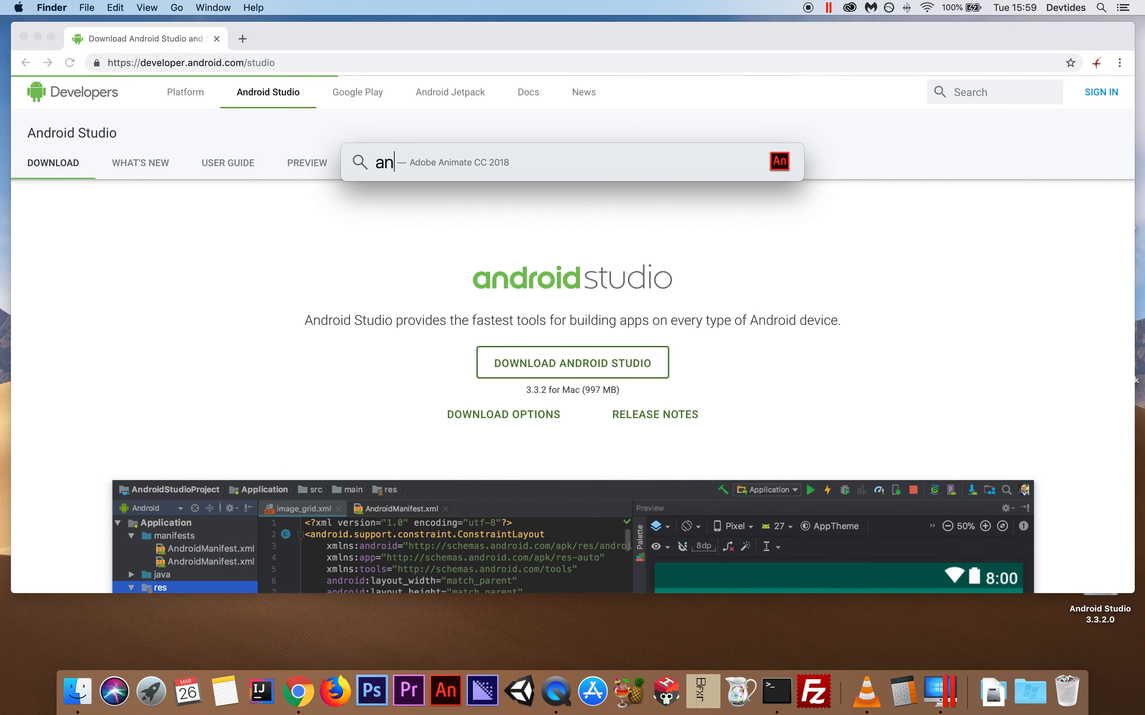
{"action": "type", "text": "droid studio"}
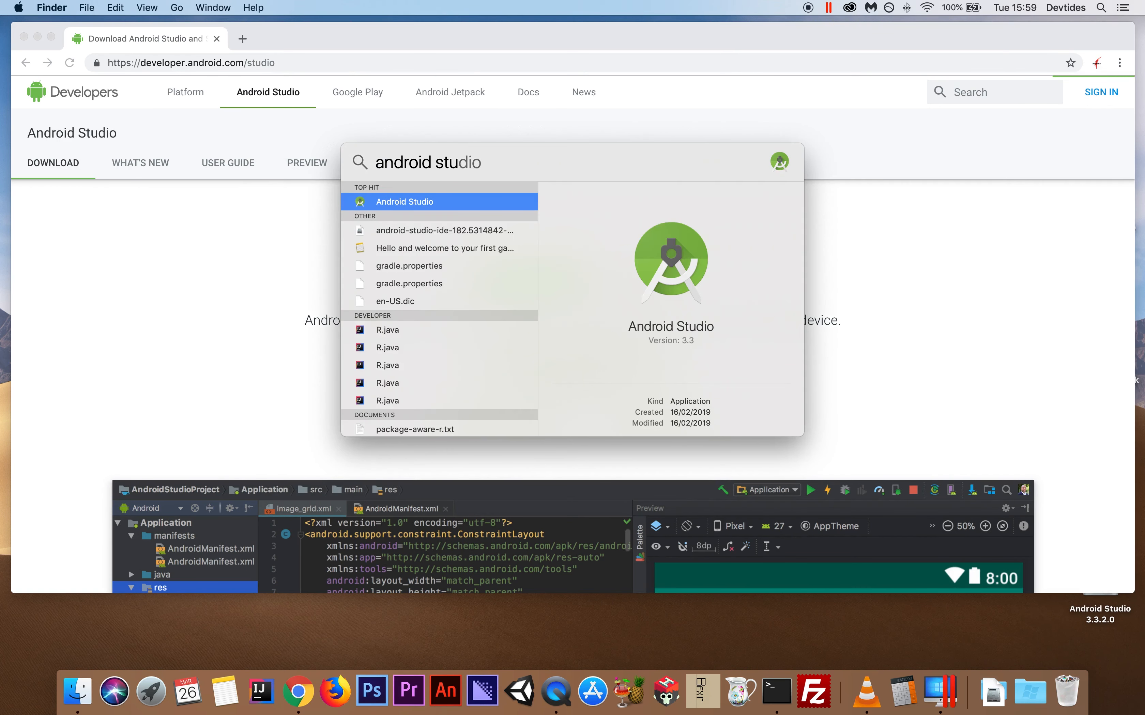
{"action": "key", "text": "Return"}
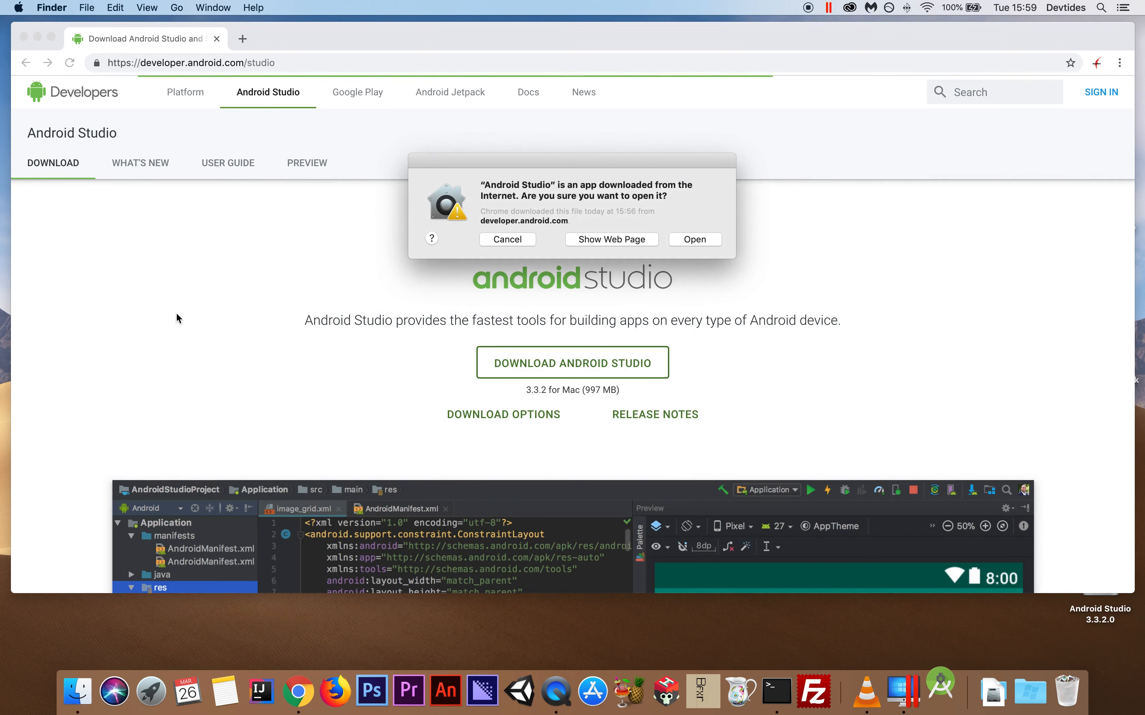
{"action": "left_click", "coordinate": [695, 238]}
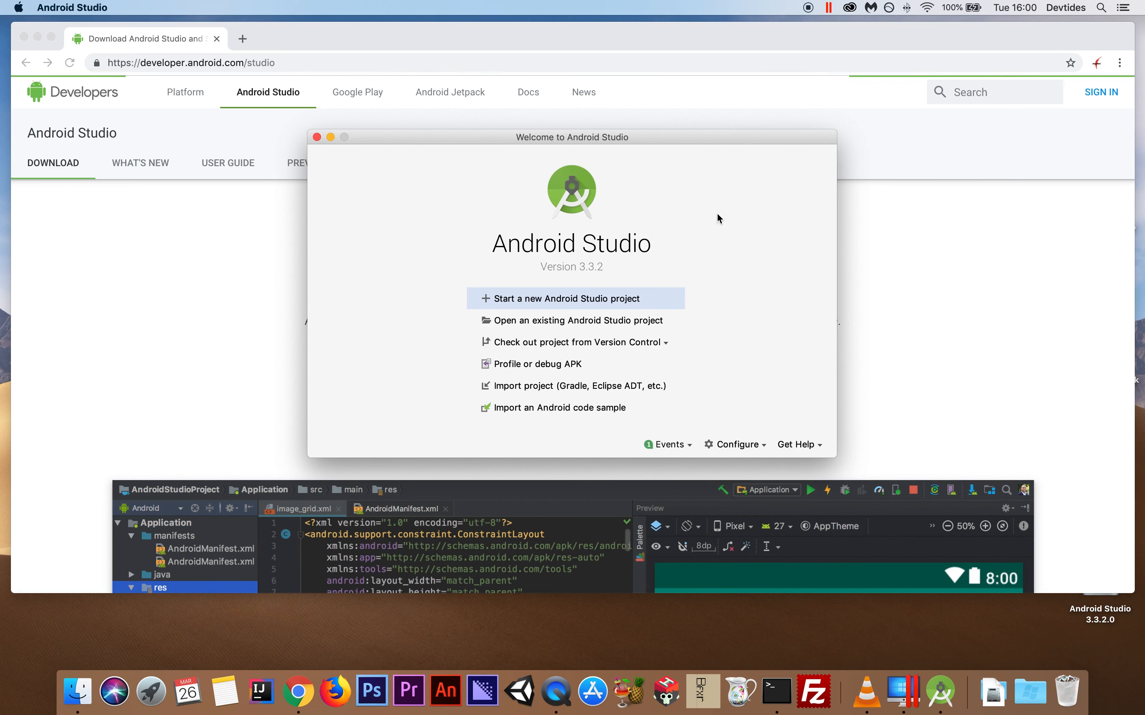
Create a new Empty Activity project with the default name My Application and Kotlin as language, and hide the What's New panel
{"action": "left_click_drag", "start_coordinate": [661, 141], "coordinate": [640, 143]}
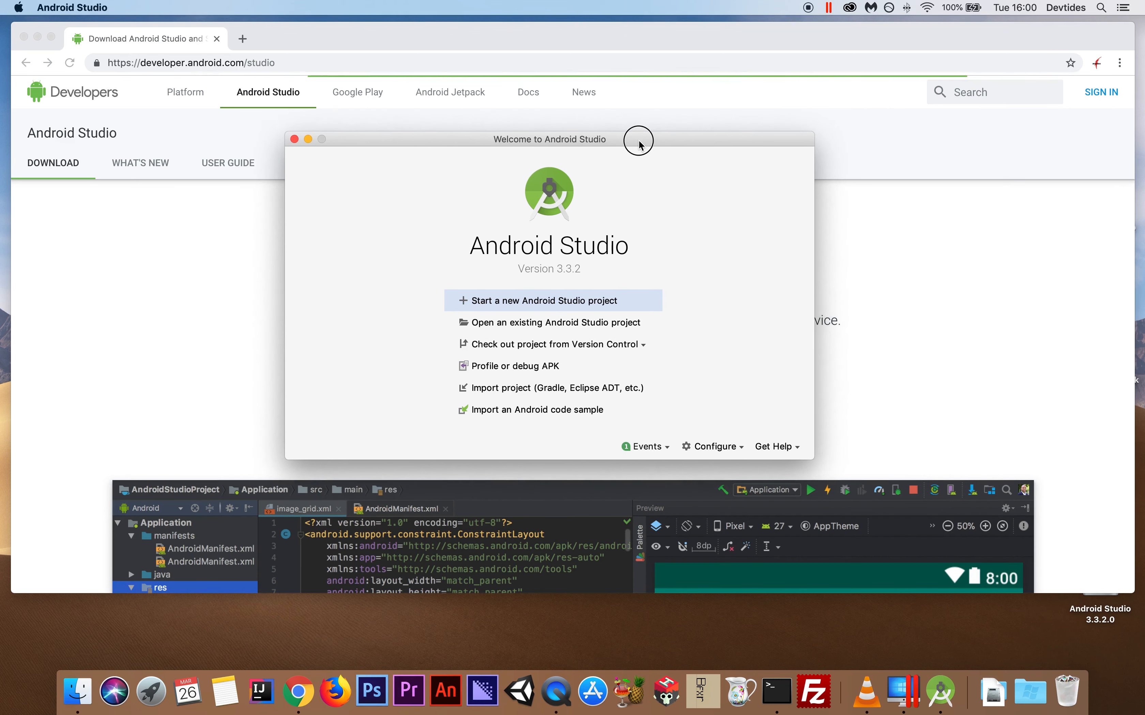
{"action": "left_click", "coordinate": [480, 306]}
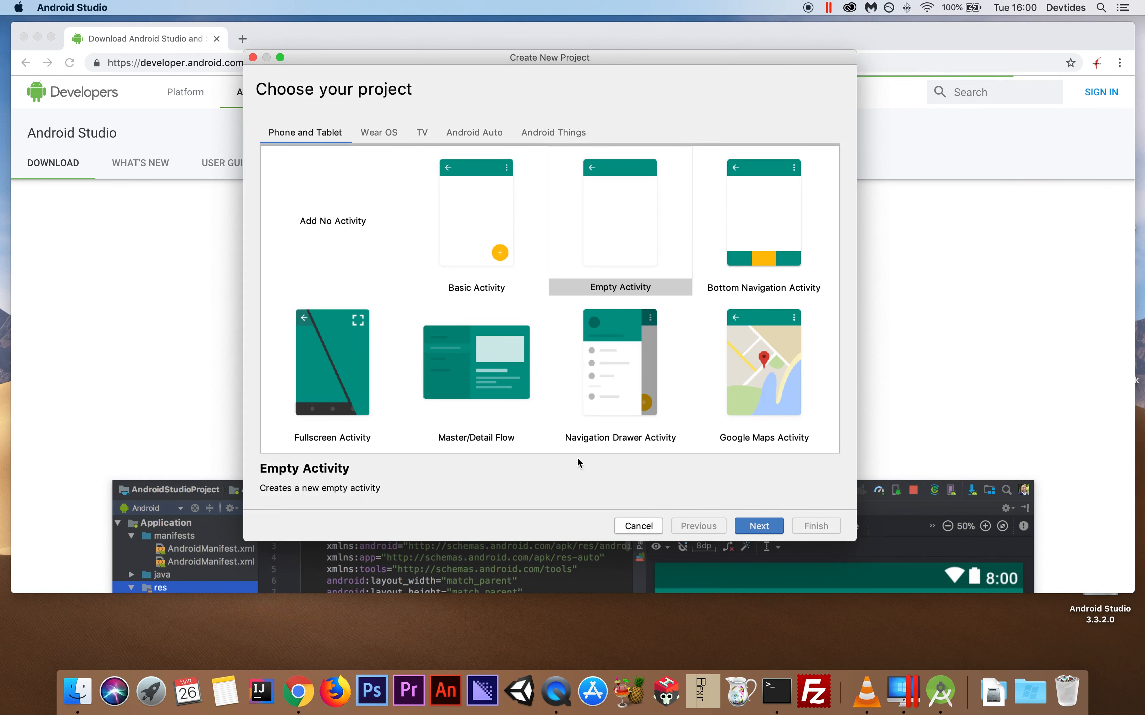
{"action": "left_click", "coordinate": [769, 533]}
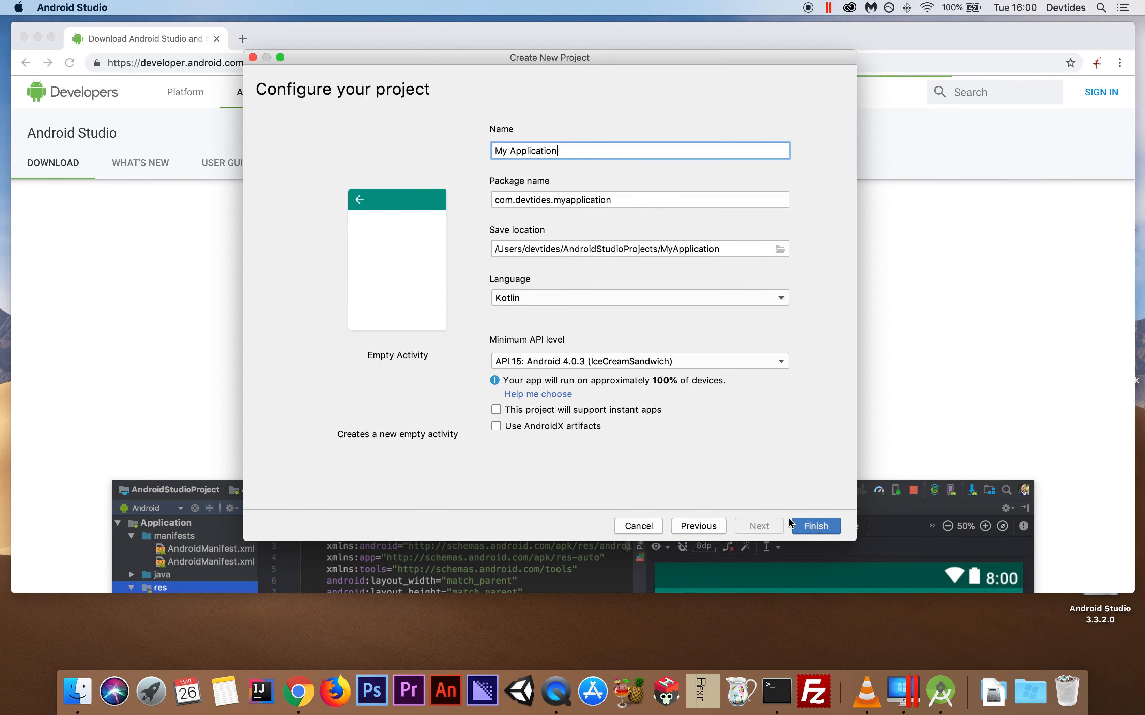
{"action": "left_click", "coordinate": [824, 526]}
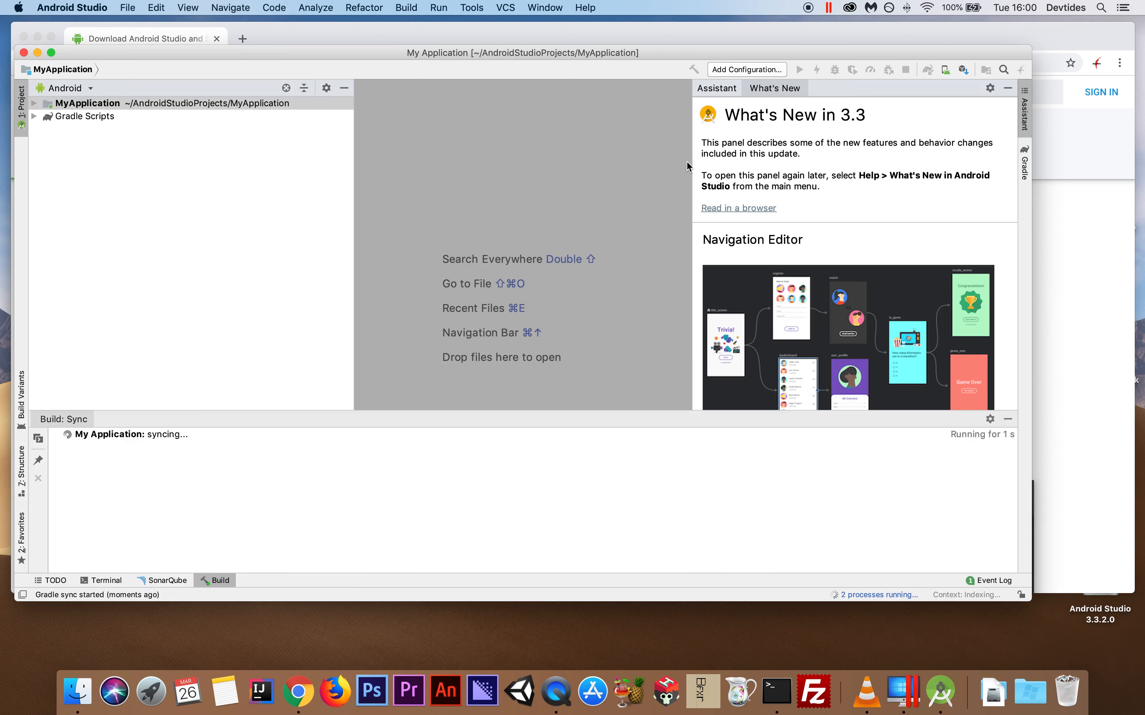
{"action": "left_click", "coordinate": [1008, 87]}
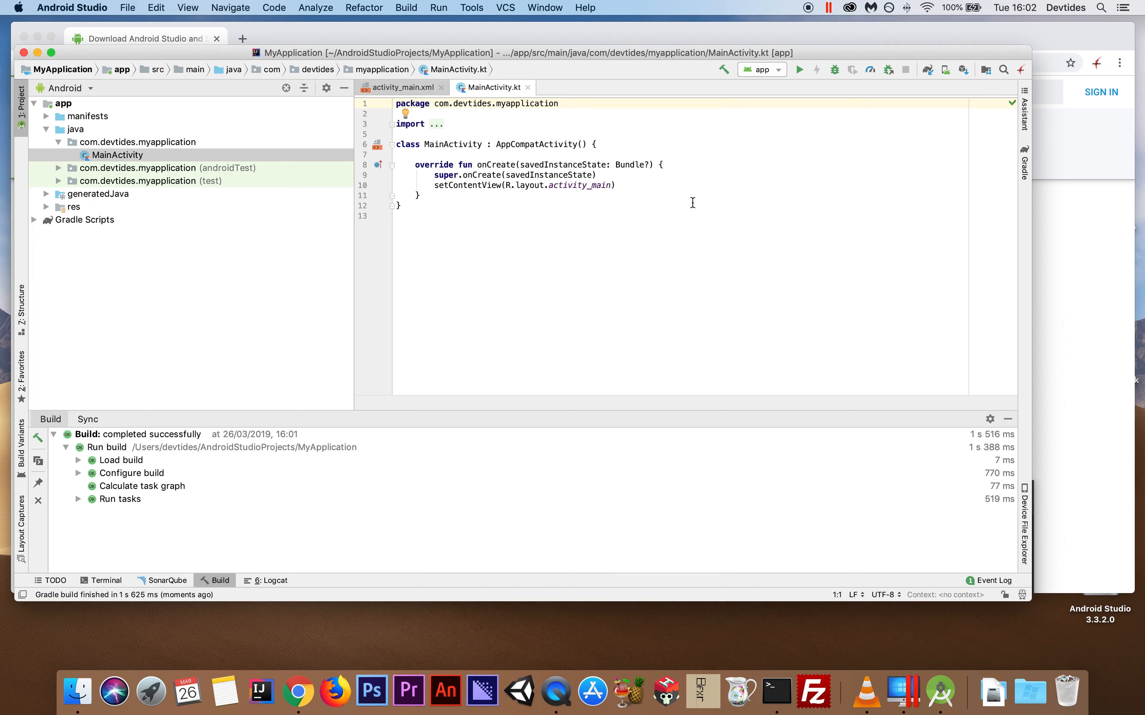
Start running the app and select 3.4 WQVGA API 22 as the deployment target
{"action": "left_click", "coordinate": [799, 71]}
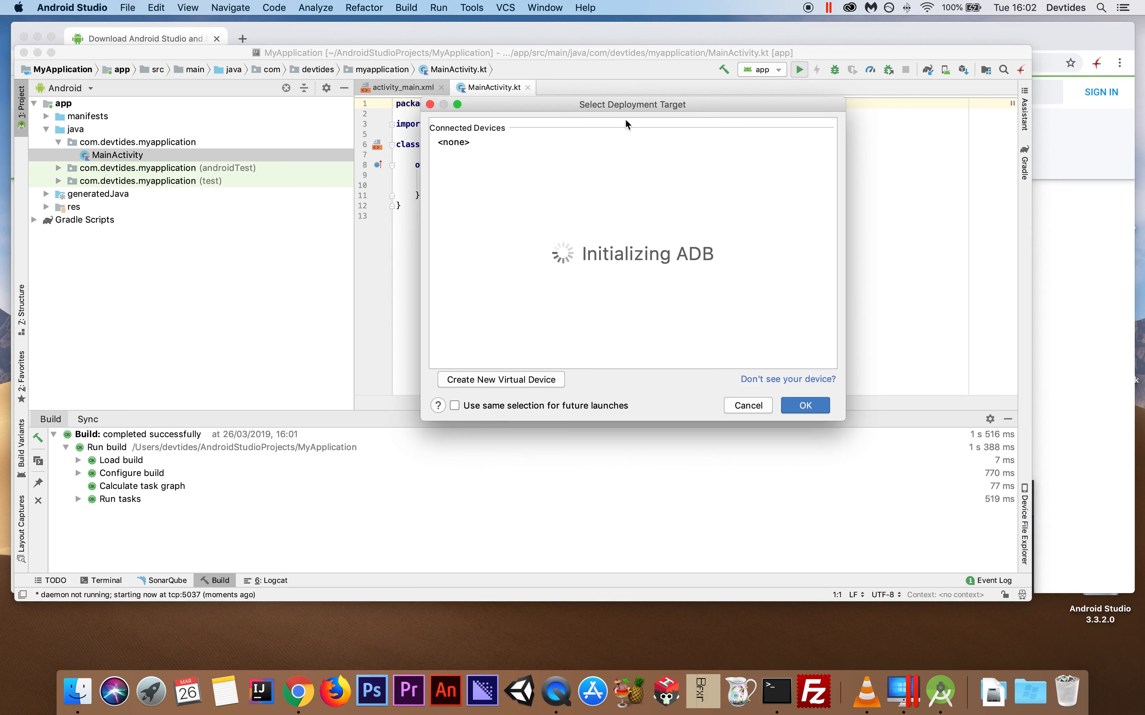
{"action": "left_click_drag", "start_coordinate": [588, 117], "coordinate": [521, 97]}
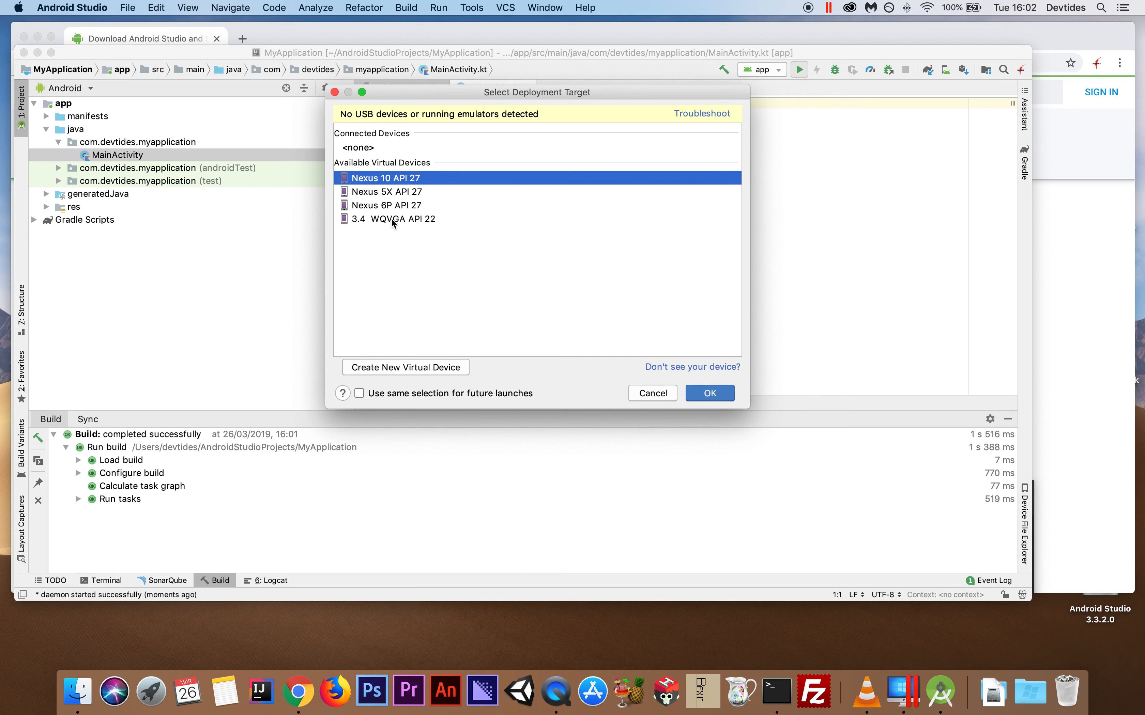
{"action": "left_click", "coordinate": [476, 269]}
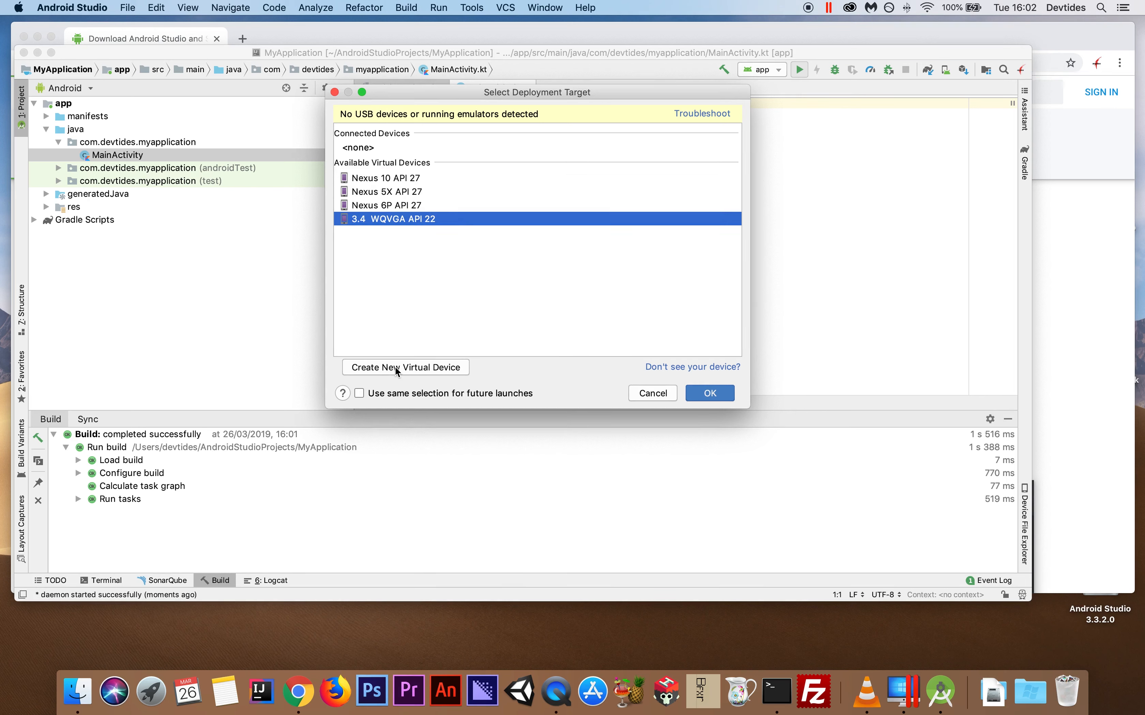
Start a new virtual device, look through the phone definitions, and choose Nexus 6P as its hardware
{"action": "left_click", "coordinate": [407, 368]}
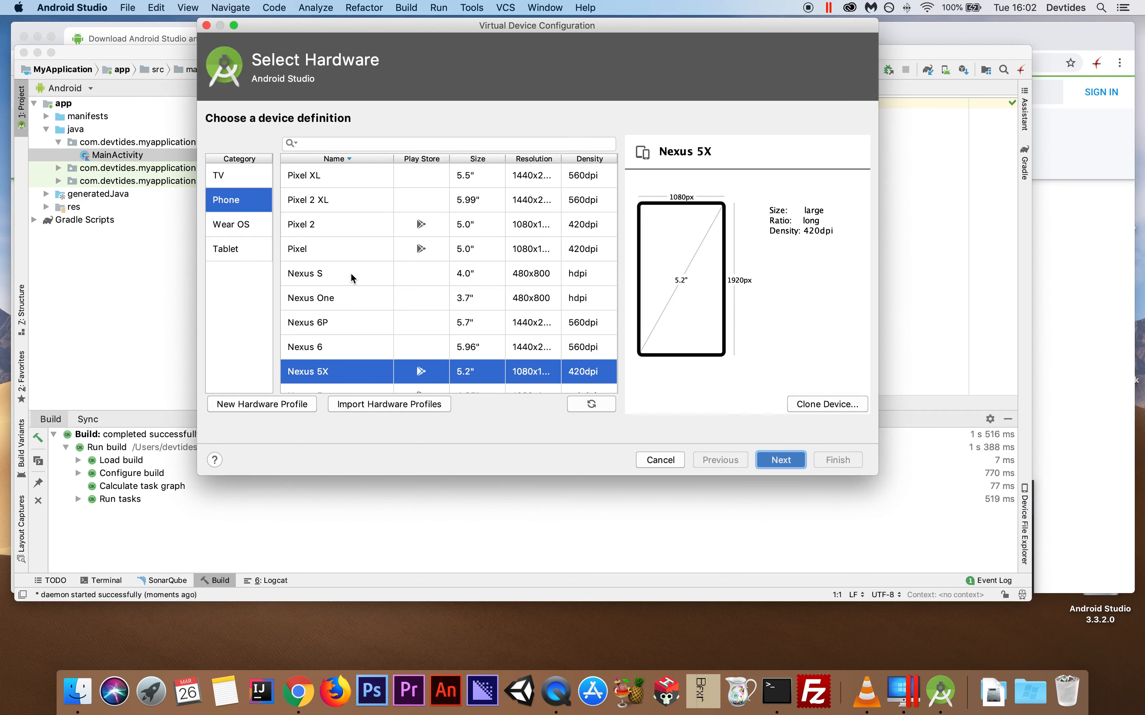
{"action": "scroll", "coordinate": [351, 273], "scroll_direction": "down", "scroll_amount": 5}
{"action": "scroll", "coordinate": [350, 273], "scroll_direction": "down", "scroll_amount": 5}
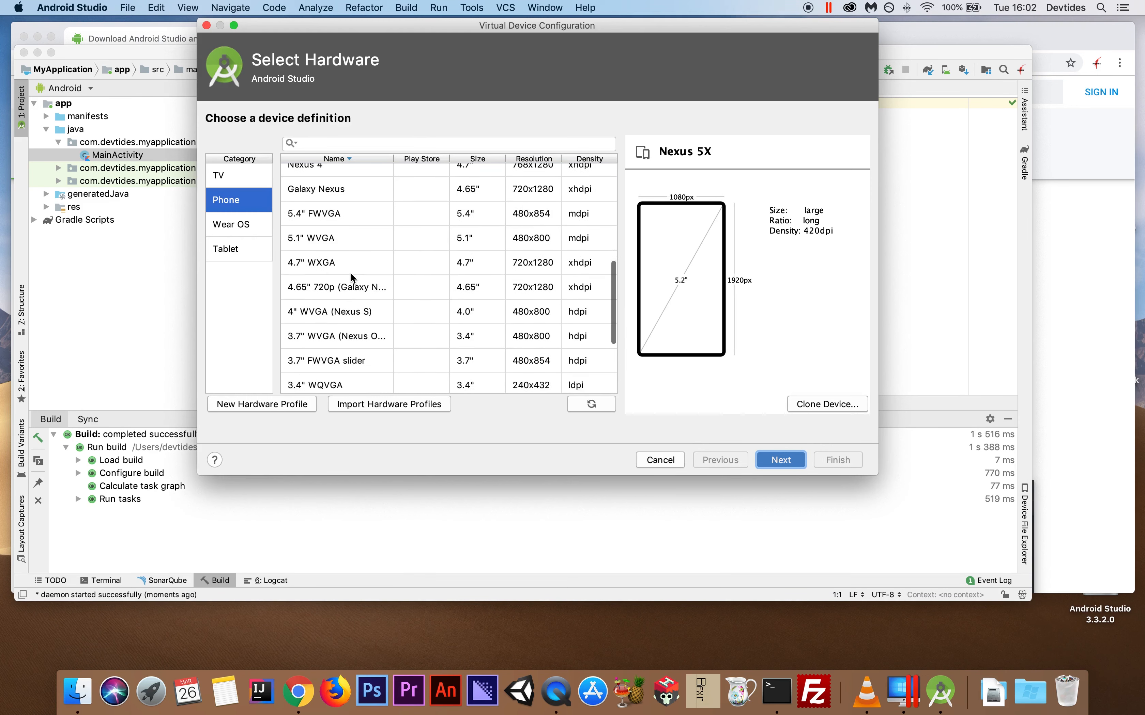
{"action": "scroll", "coordinate": [351, 273], "scroll_direction": "up", "scroll_amount": 10}
{"action": "scroll", "coordinate": [351, 273], "scroll_direction": "up", "scroll_amount": 4}
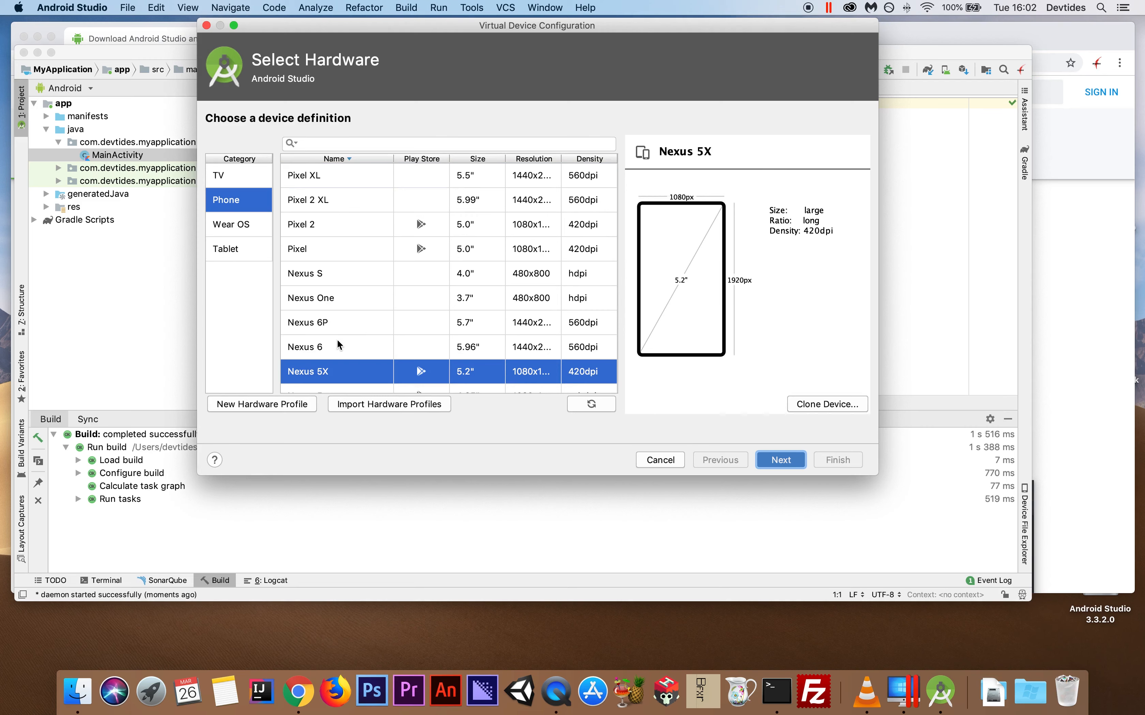
{"action": "left_click_drag", "start_coordinate": [419, 45], "coordinate": [485, 77]}
{"action": "left_click", "coordinate": [392, 355]}
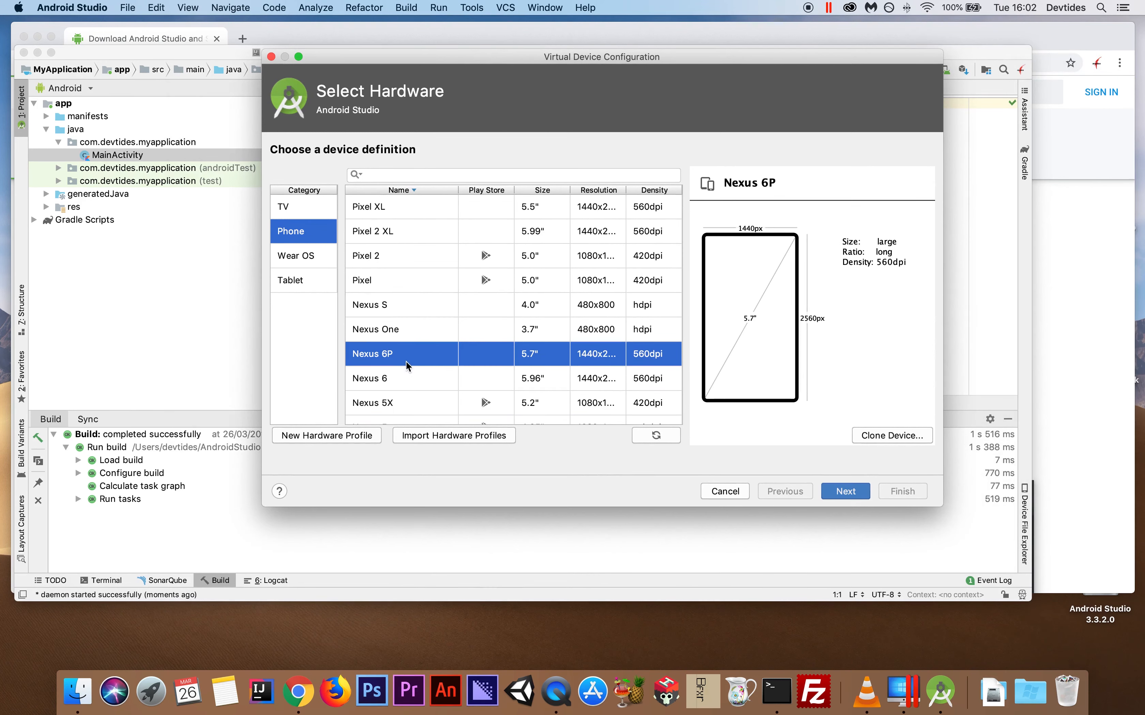
{"action": "left_click", "coordinate": [828, 489]}
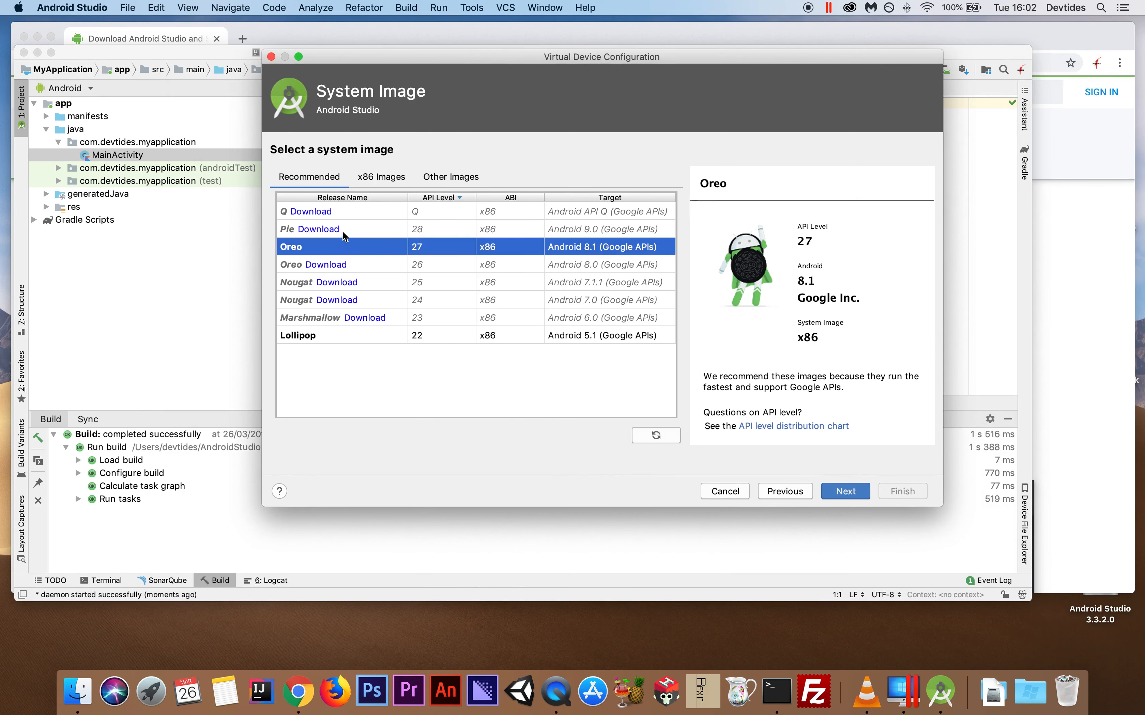
Compare the Lollipop API 22 and Oreo API 27 system images, select Oreo, and close the virtual device setup without creating it
{"action": "left_click", "coordinate": [333, 342]}
{"action": "left_click", "coordinate": [305, 247]}
{"action": "left_click", "coordinate": [335, 340]}
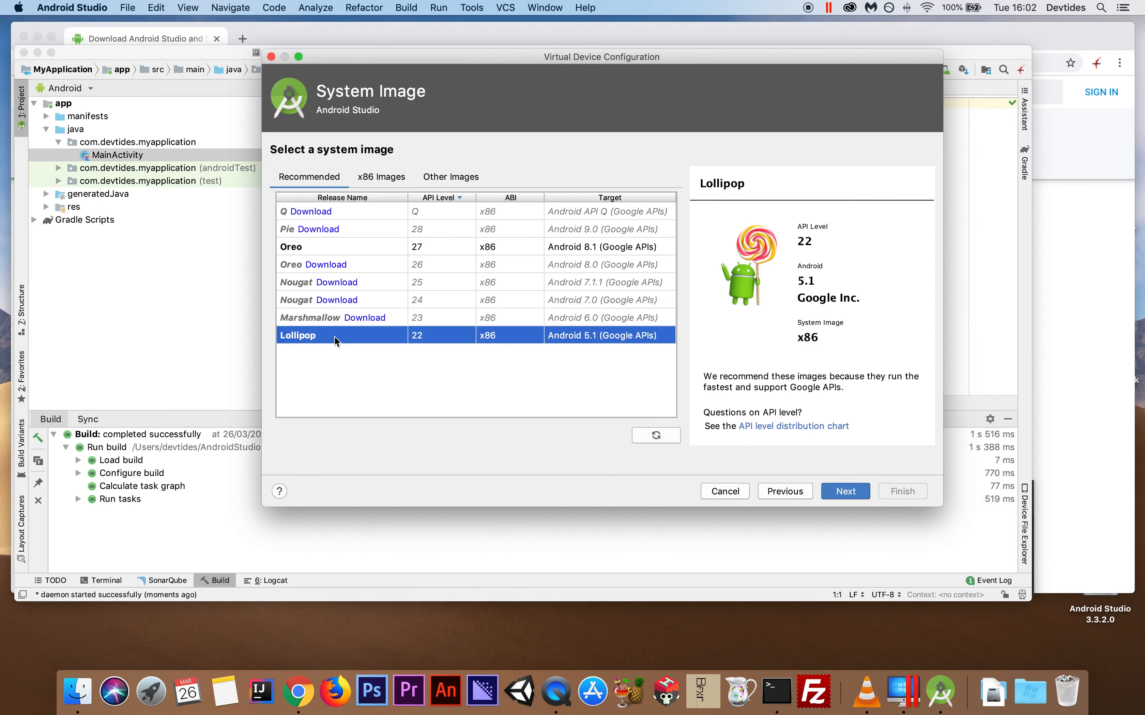
{"action": "left_click", "coordinate": [323, 248]}
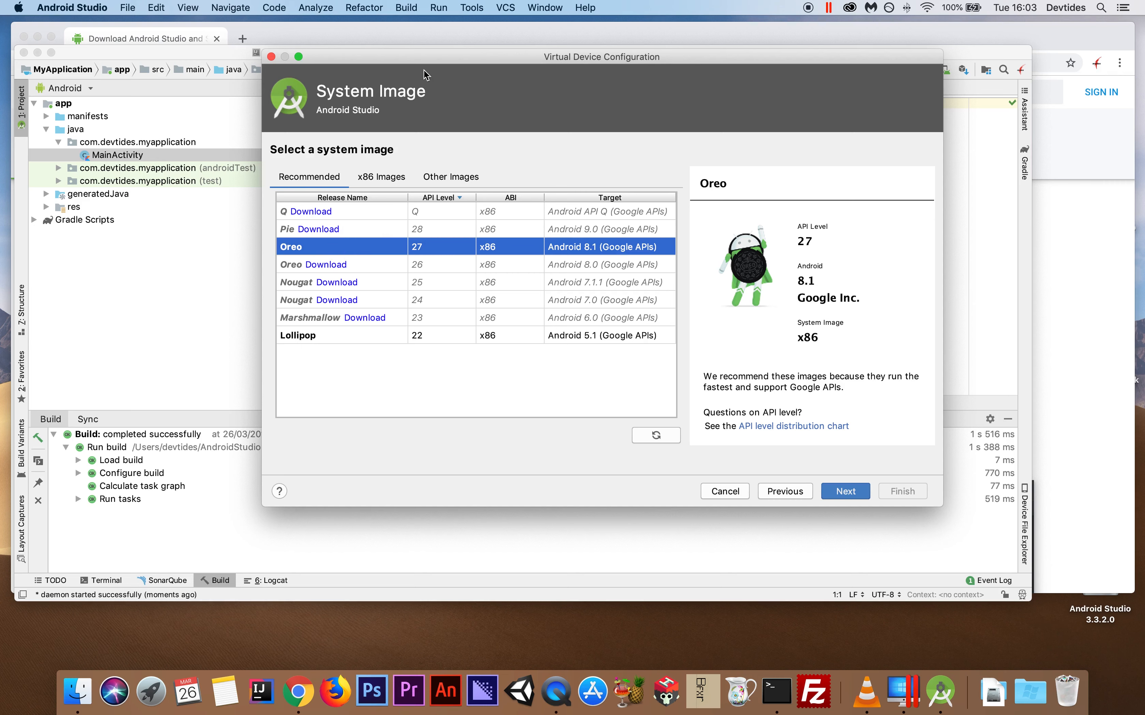
{"action": "left_click_drag", "start_coordinate": [426, 57], "coordinate": [495, 57]}
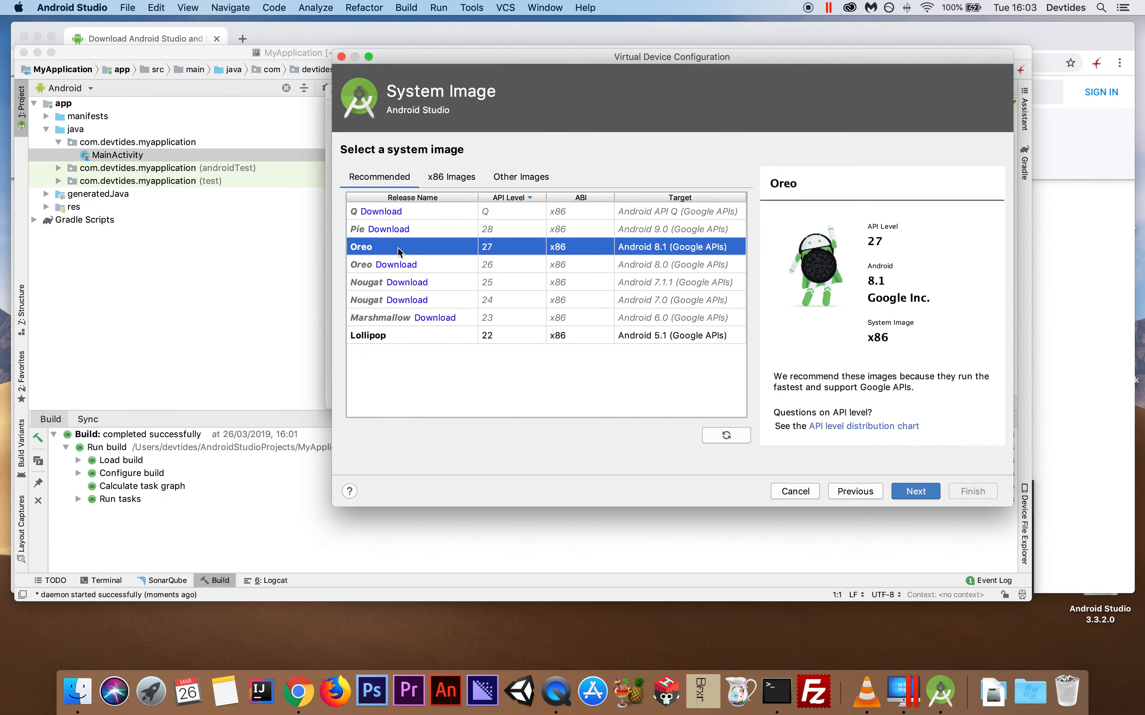
{"action": "left_click_drag", "start_coordinate": [461, 61], "coordinate": [364, 45]}
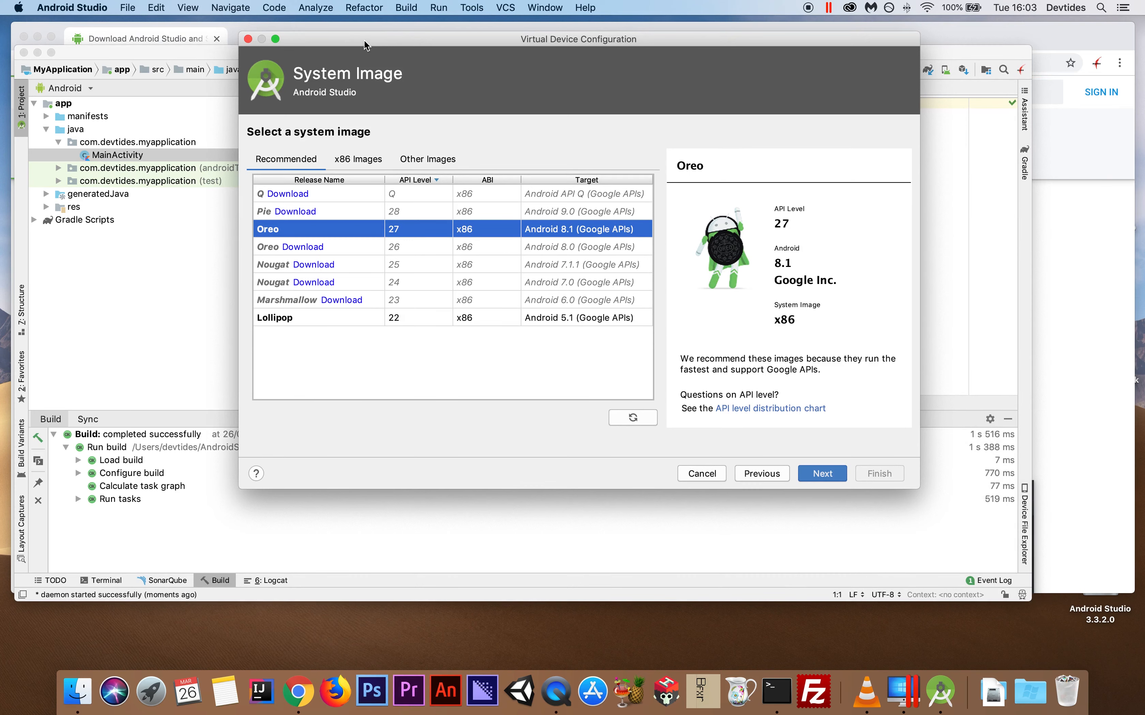
{"action": "left_click_drag", "start_coordinate": [364, 45], "coordinate": [551, 73]}
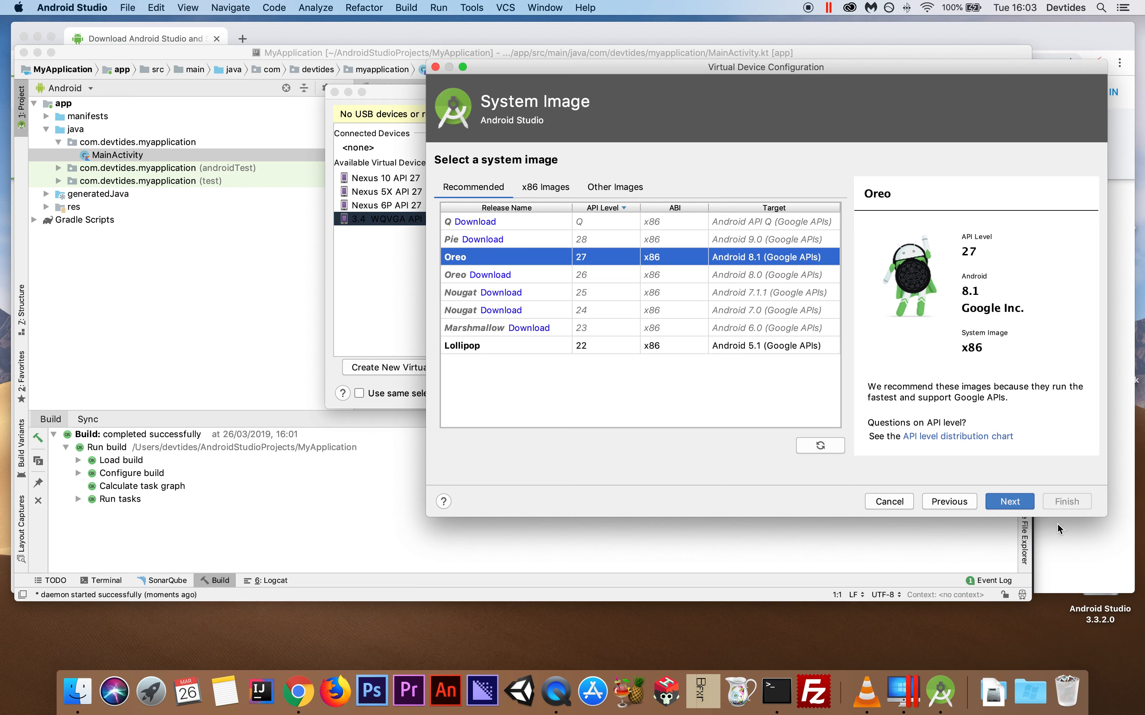
{"action": "left_click", "coordinate": [435, 67]}
Select Nexus 6P API 27 as the deployment target, and dismiss the target selection without running the app
{"action": "left_click", "coordinate": [387, 205]}
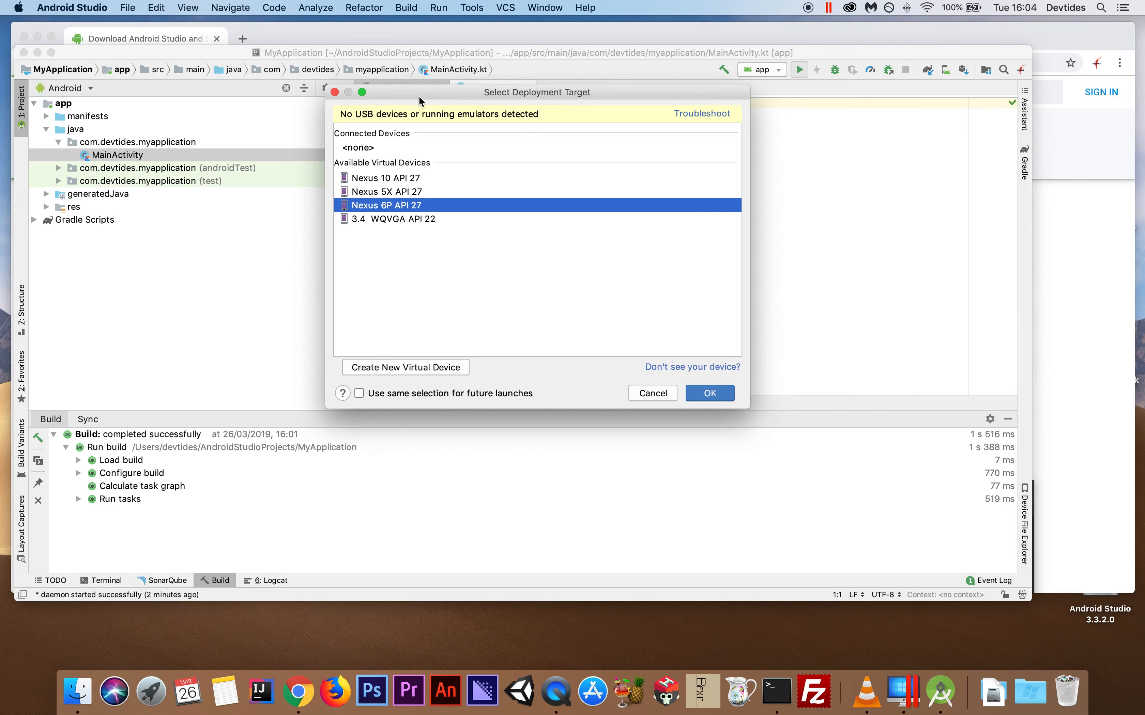
{"action": "left_click_drag", "start_coordinate": [418, 98], "coordinate": [409, 112]}
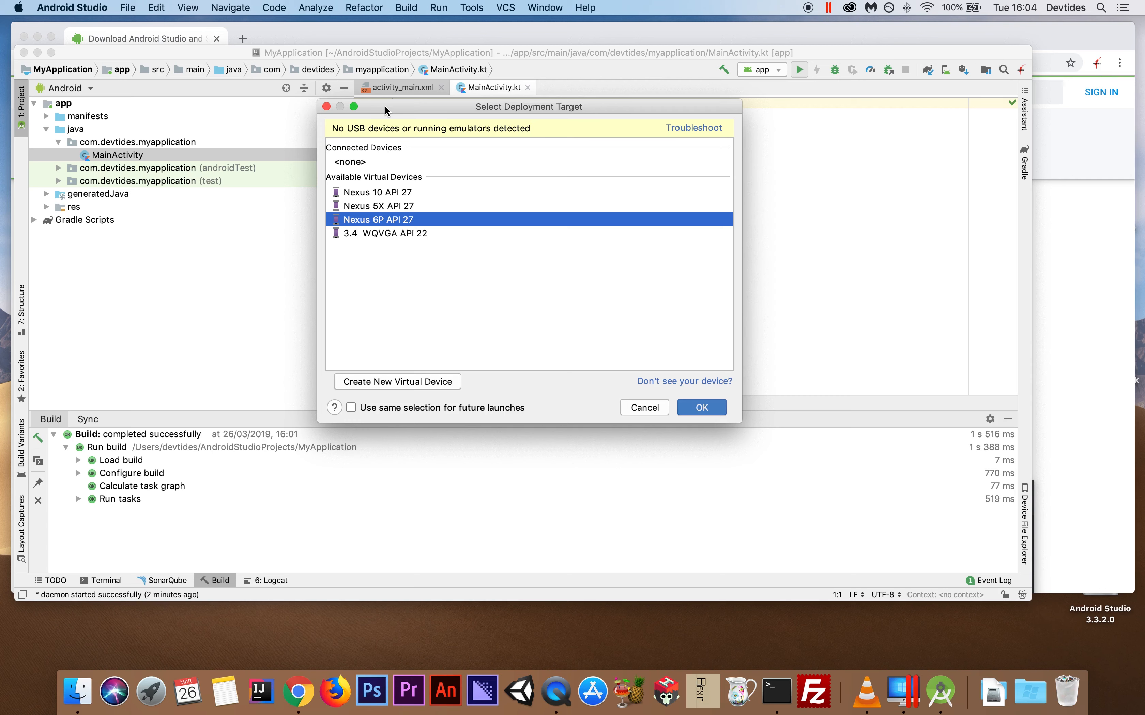
{"action": "left_click", "coordinate": [327, 107]}
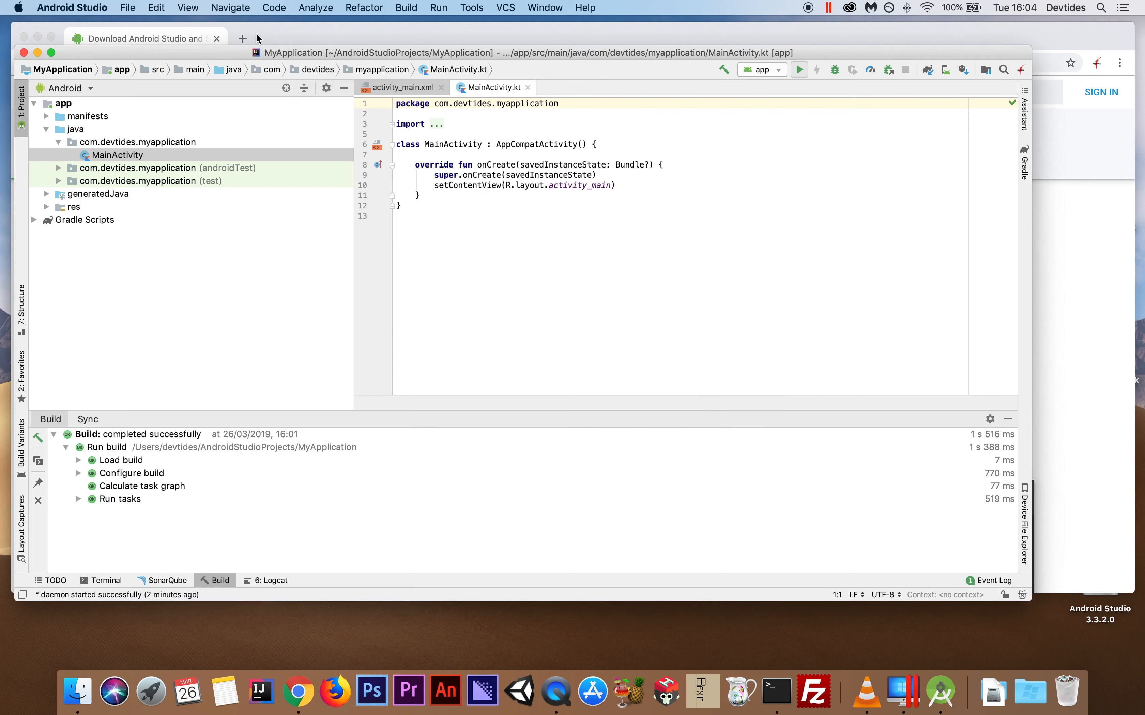
{"action": "left_click_drag", "start_coordinate": [221, 51], "coordinate": [224, 30]}
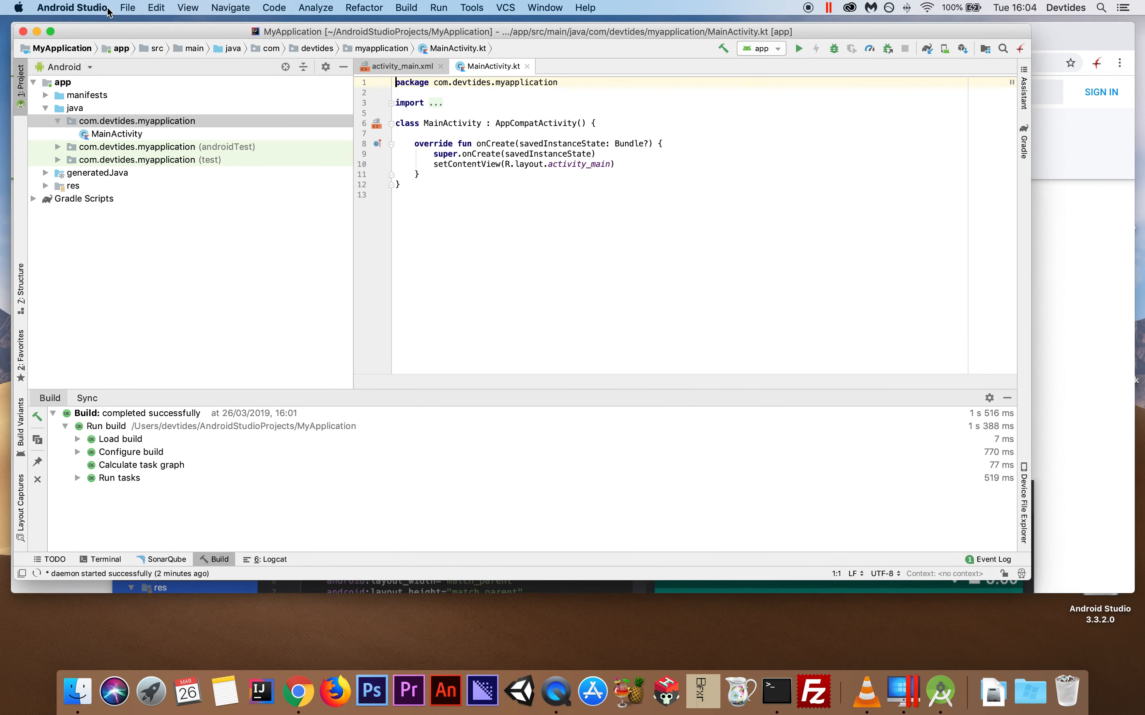
{"action": "left_click", "coordinate": [94, 8]}
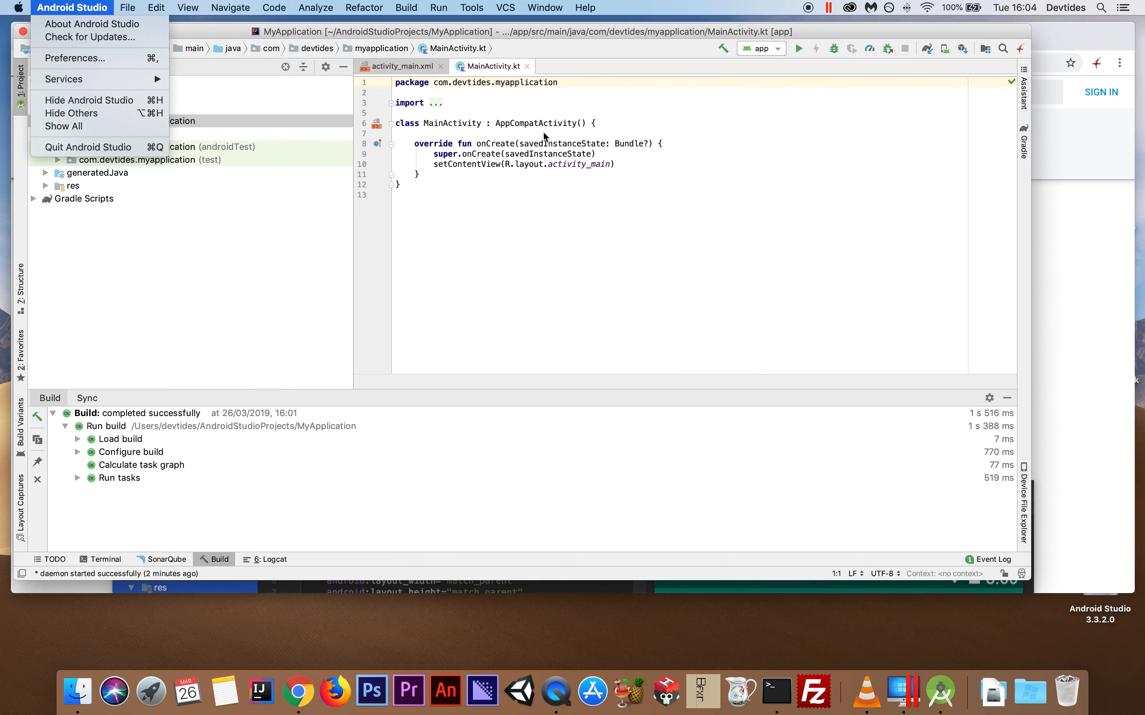
{"action": "mouse_move", "coordinate": [127, 10]}
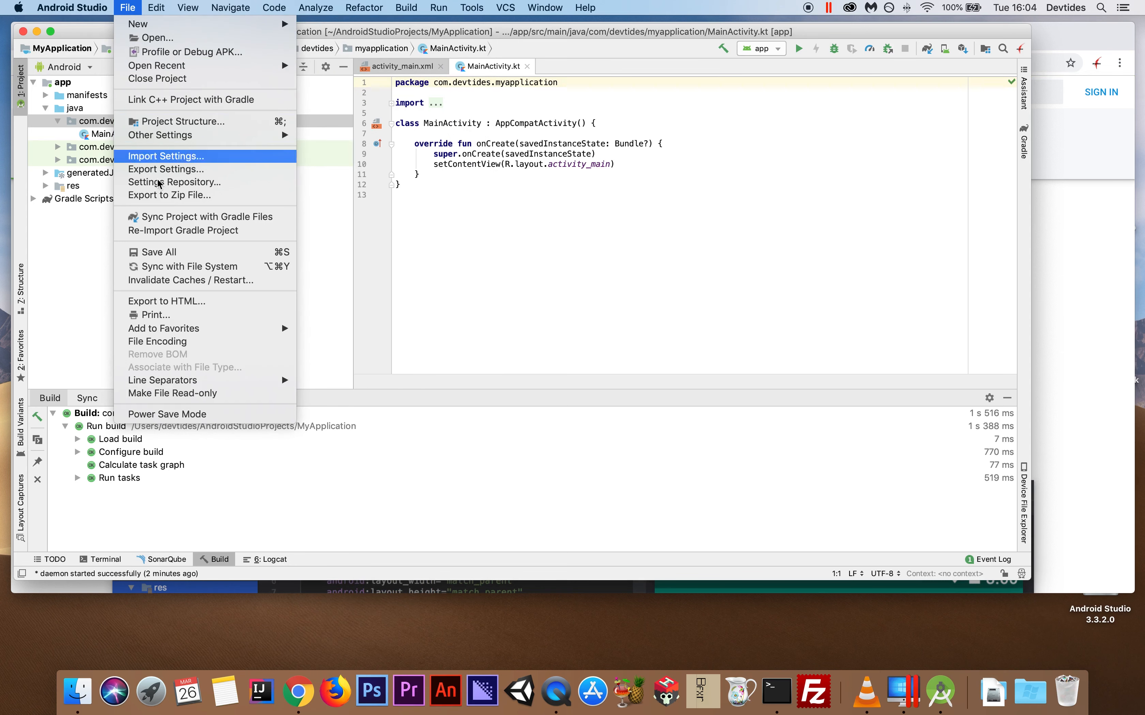
{"action": "left_click", "coordinate": [669, 203]}
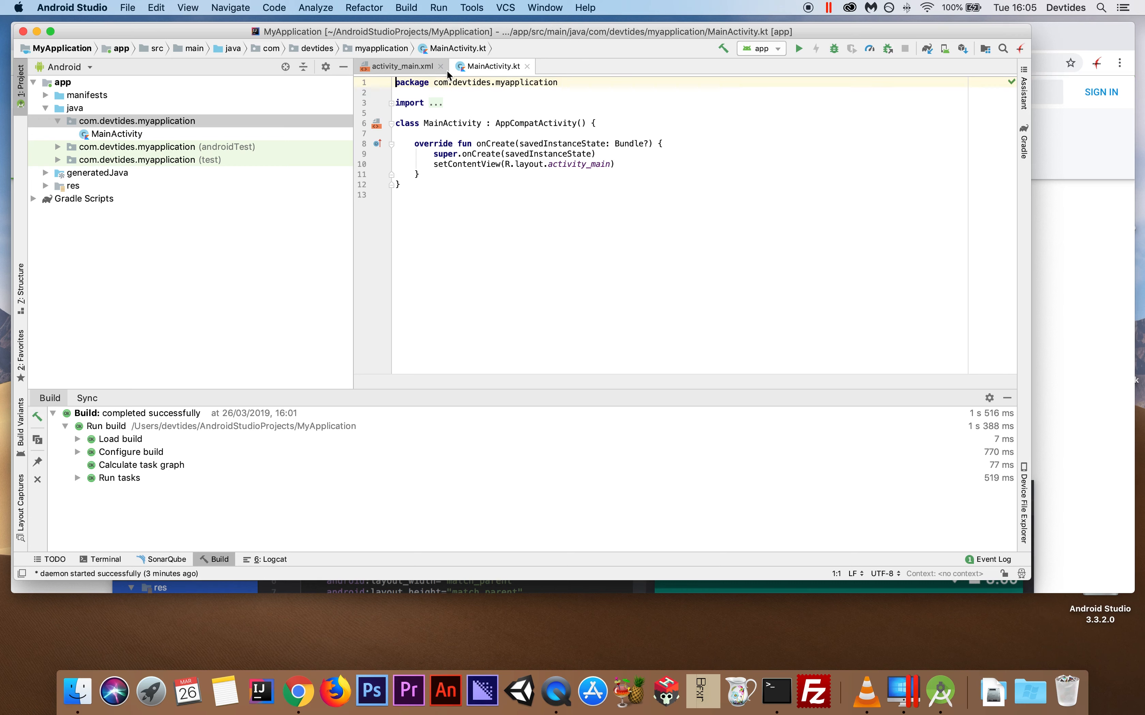
{"action": "left_click", "coordinate": [407, 8]}
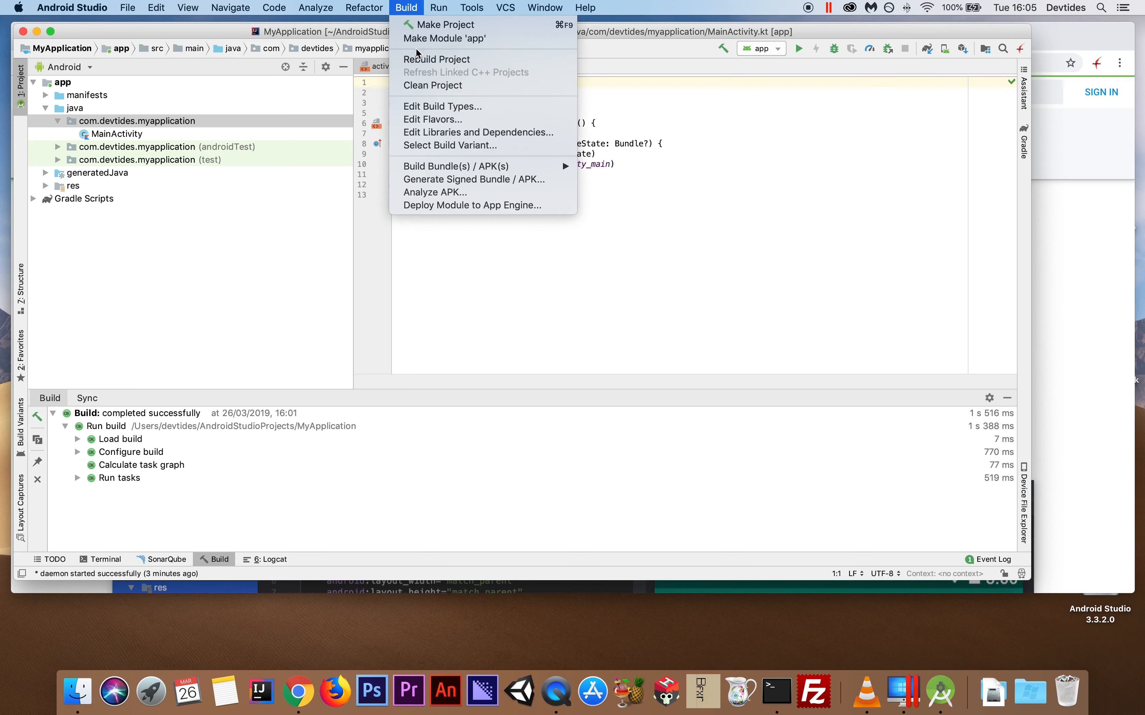
{"action": "left_click", "coordinate": [418, 60]}
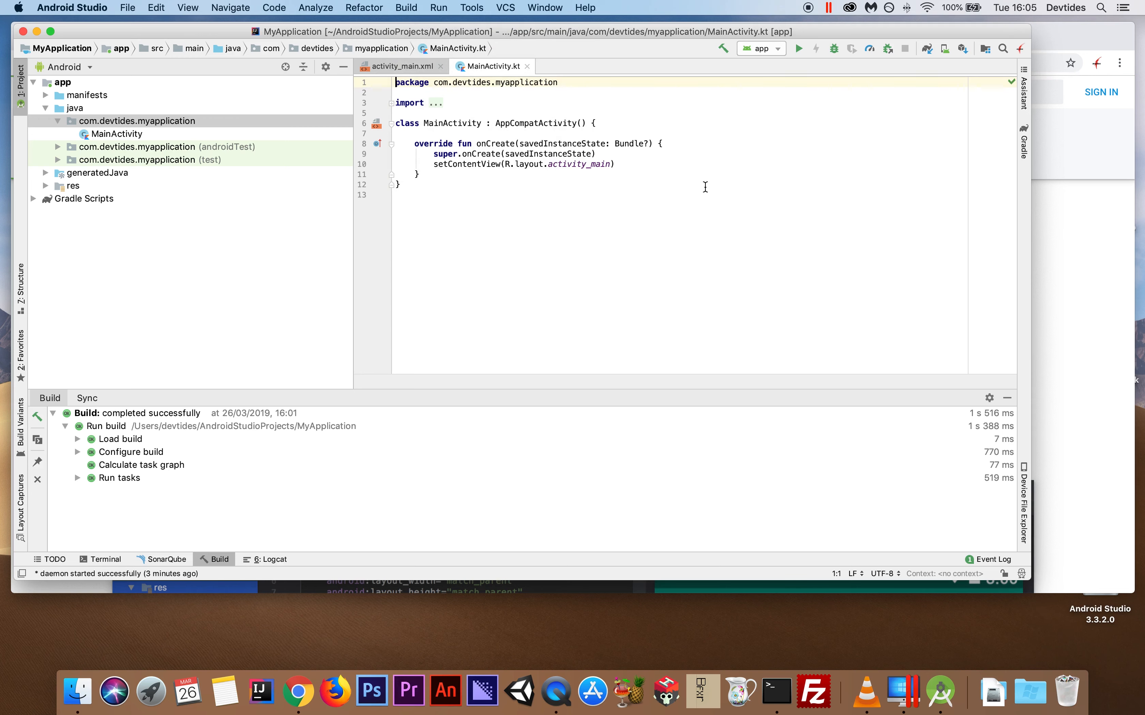
{"action": "left_click", "coordinate": [406, 7]}
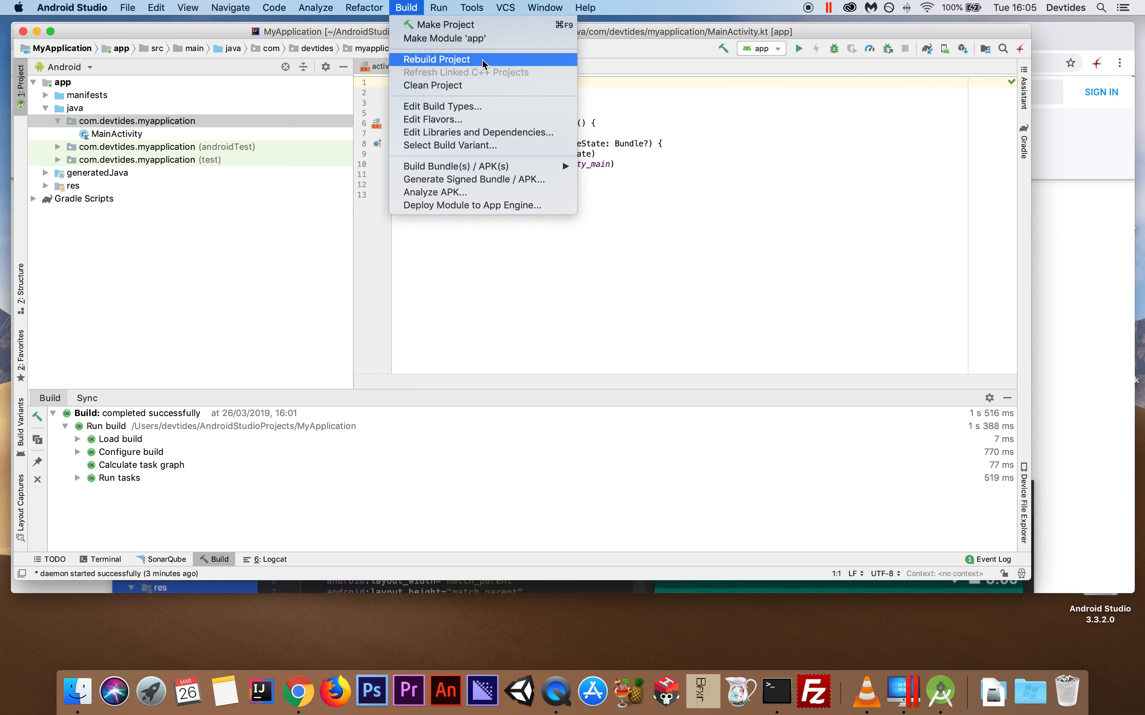
{"action": "left_click", "coordinate": [692, 158]}
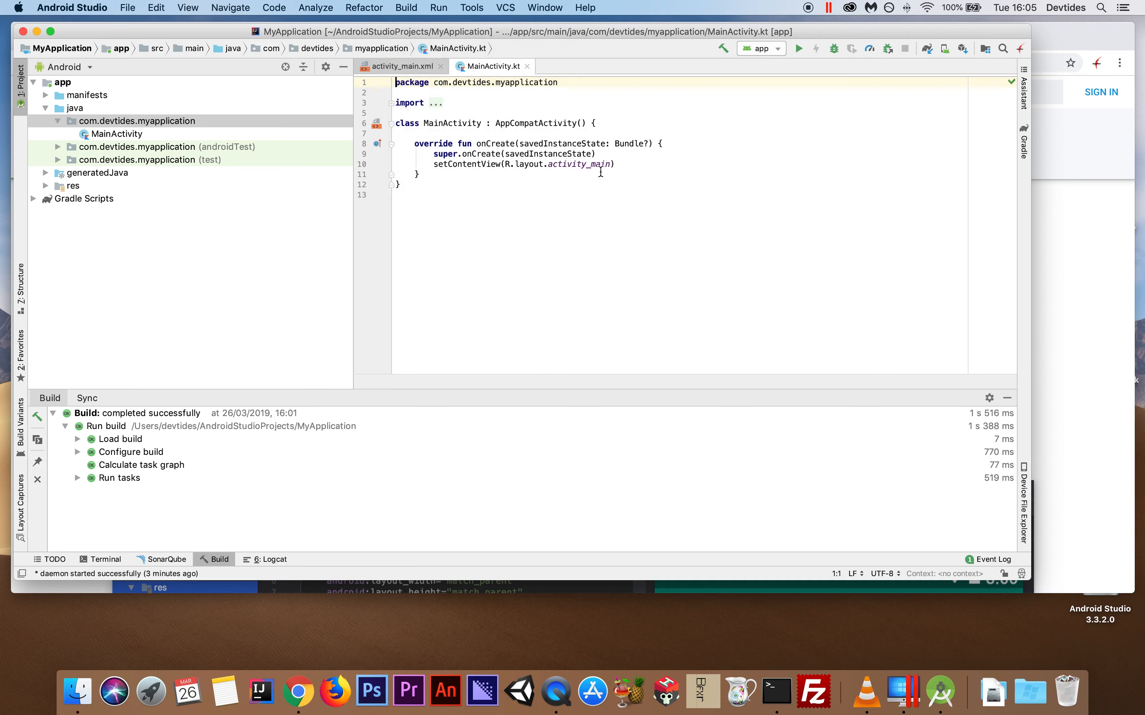